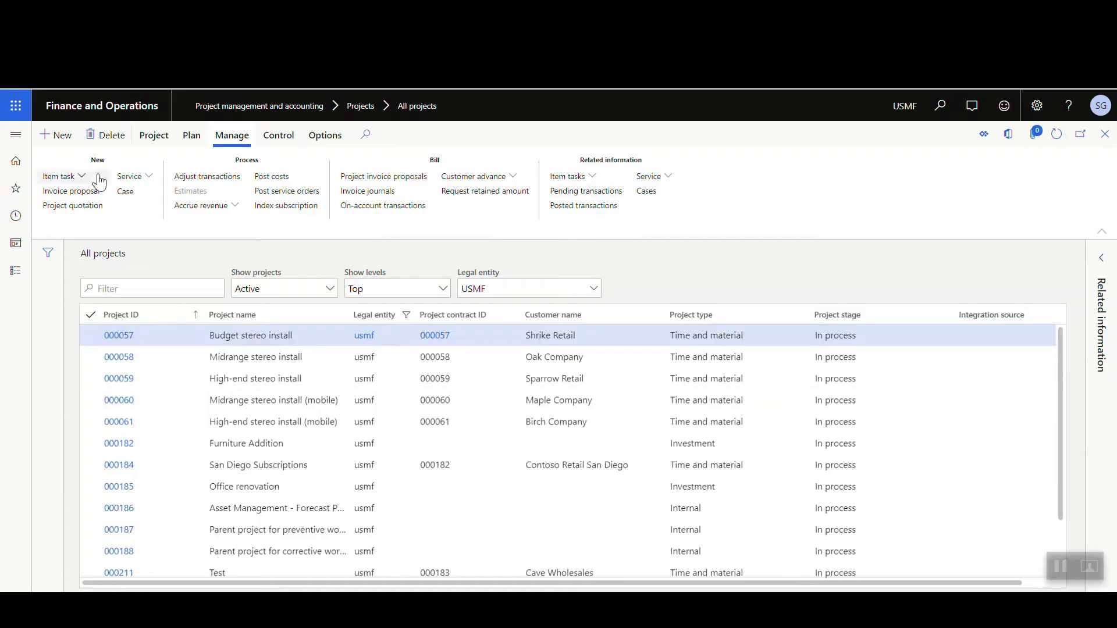
Create time-and-material project Vehicle Maintenance with a new customer-funded project contract in USD.
{"action": "left_click", "coordinate": [59, 139]}
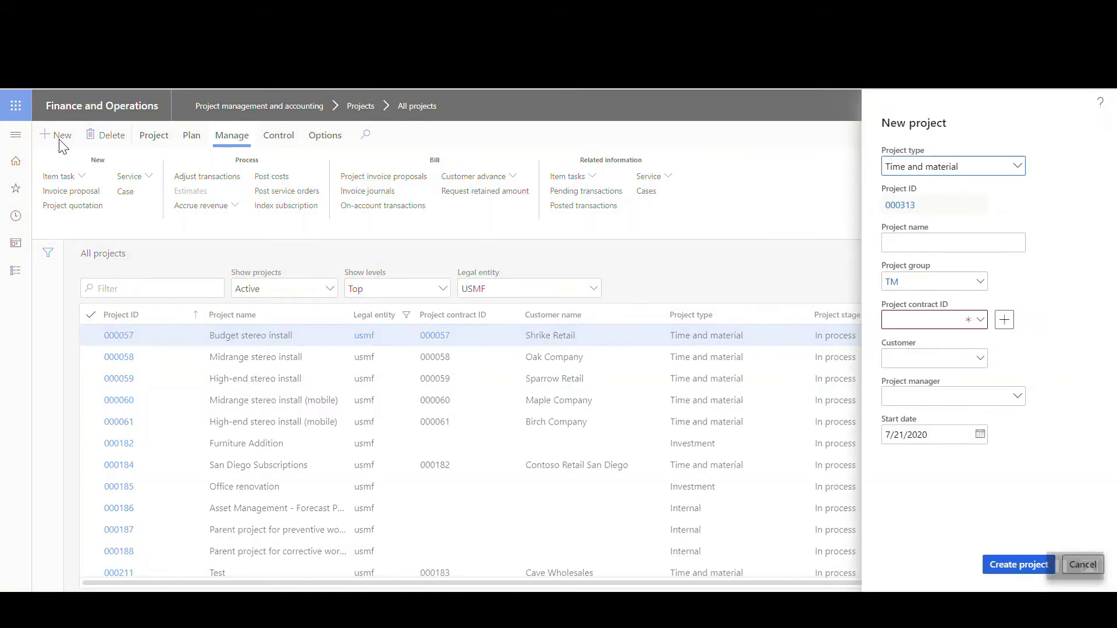
{"action": "left_click", "coordinate": [921, 241]}
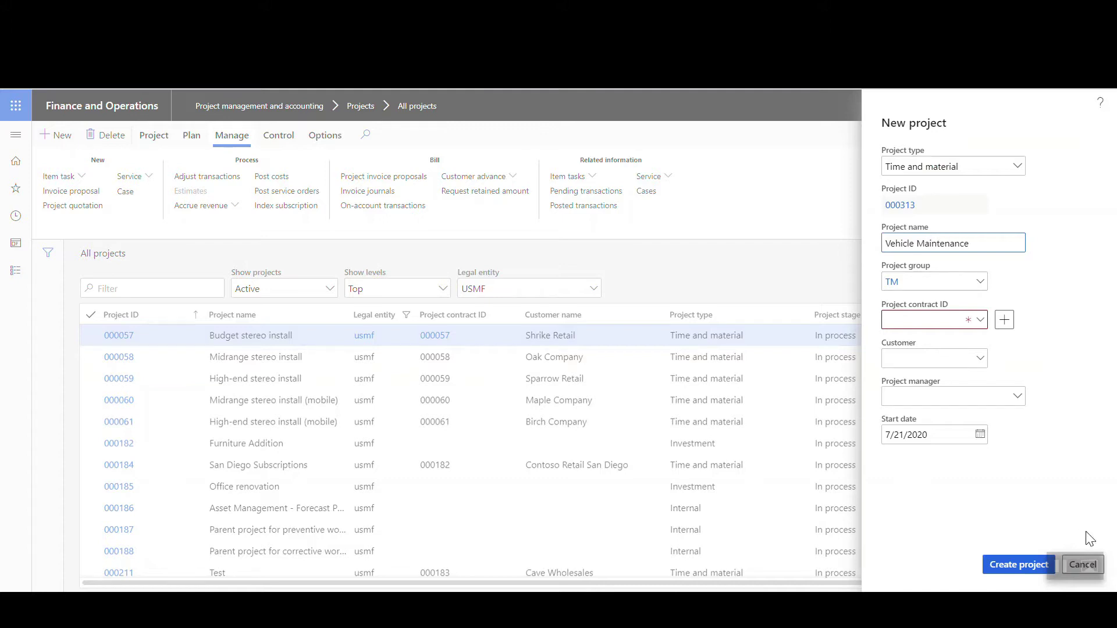
{"action": "left_click", "coordinate": [1004, 319]}
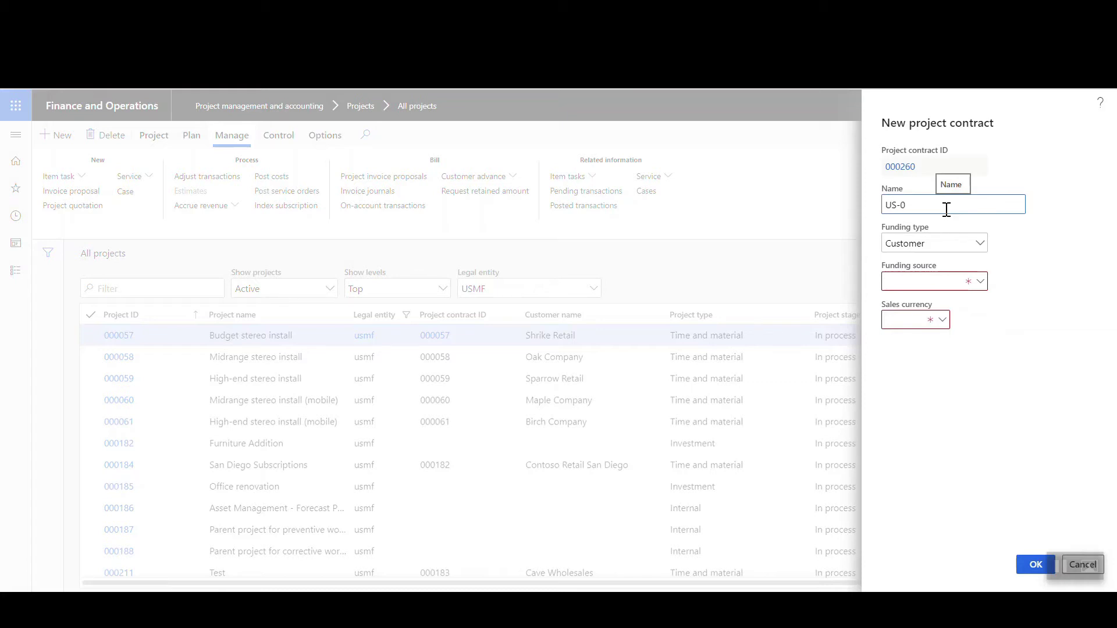
{"action": "key", "text": "Tab"}
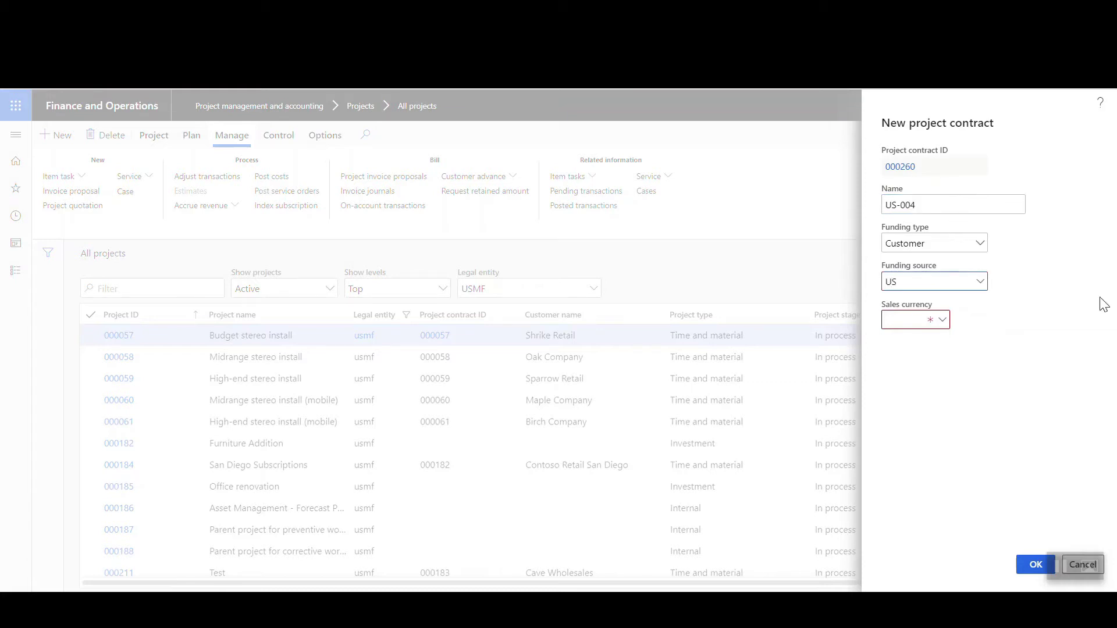
{"action": "key", "text": "Tab"}
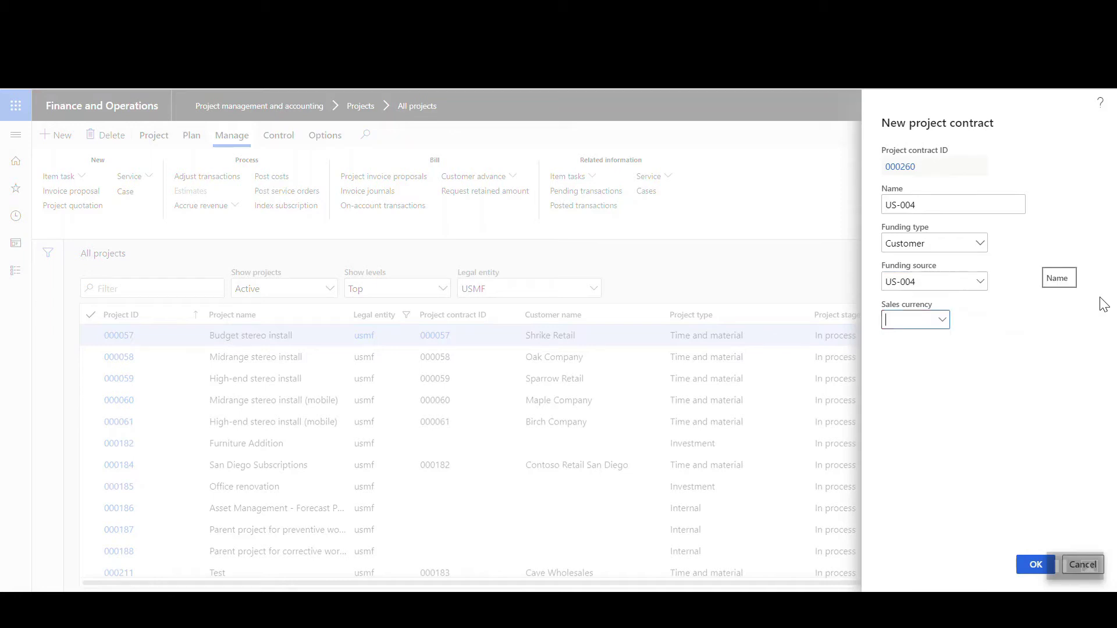
{"action": "left_click", "coordinate": [1034, 566]}
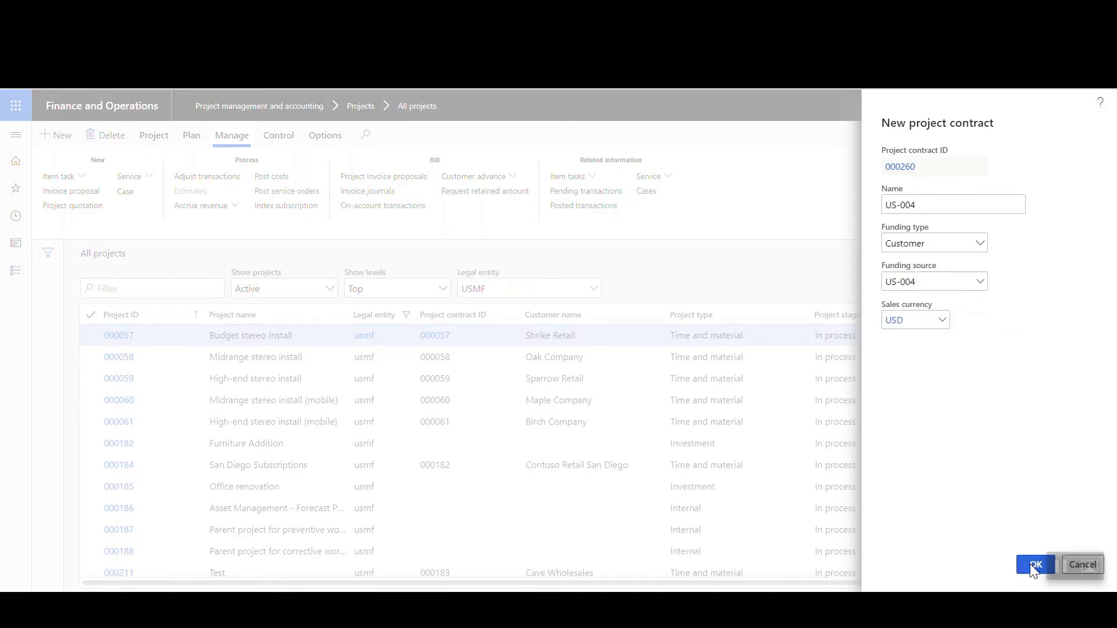
{"action": "left_click", "coordinate": [1012, 568]}
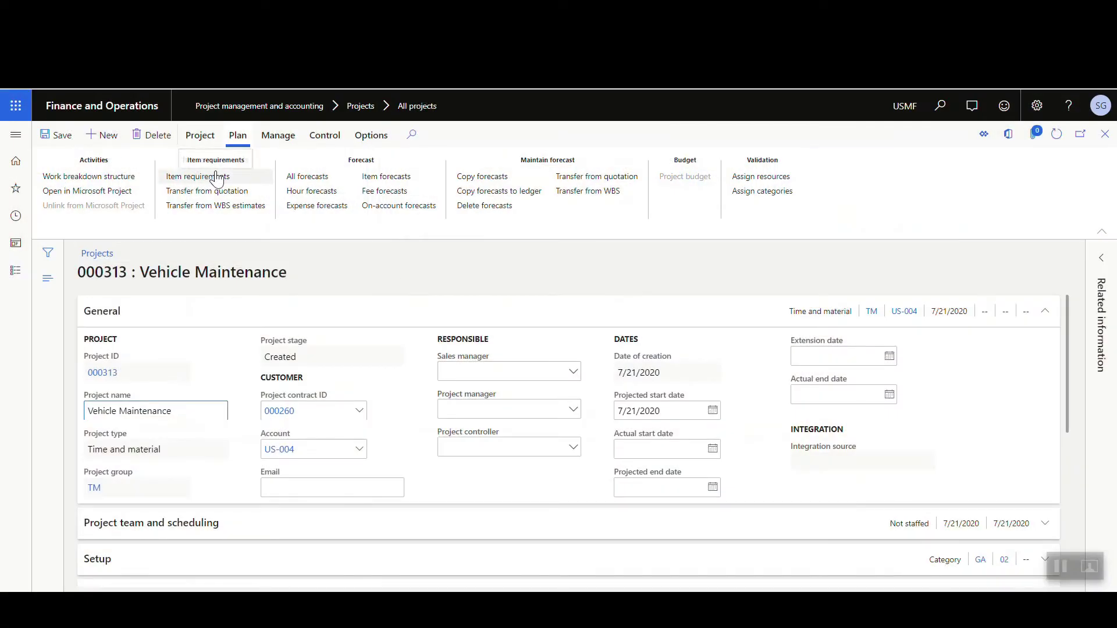
Change project 000313 Vehicle Maintenance's stage from Created to In process.
{"action": "left_click", "coordinate": [205, 138]}
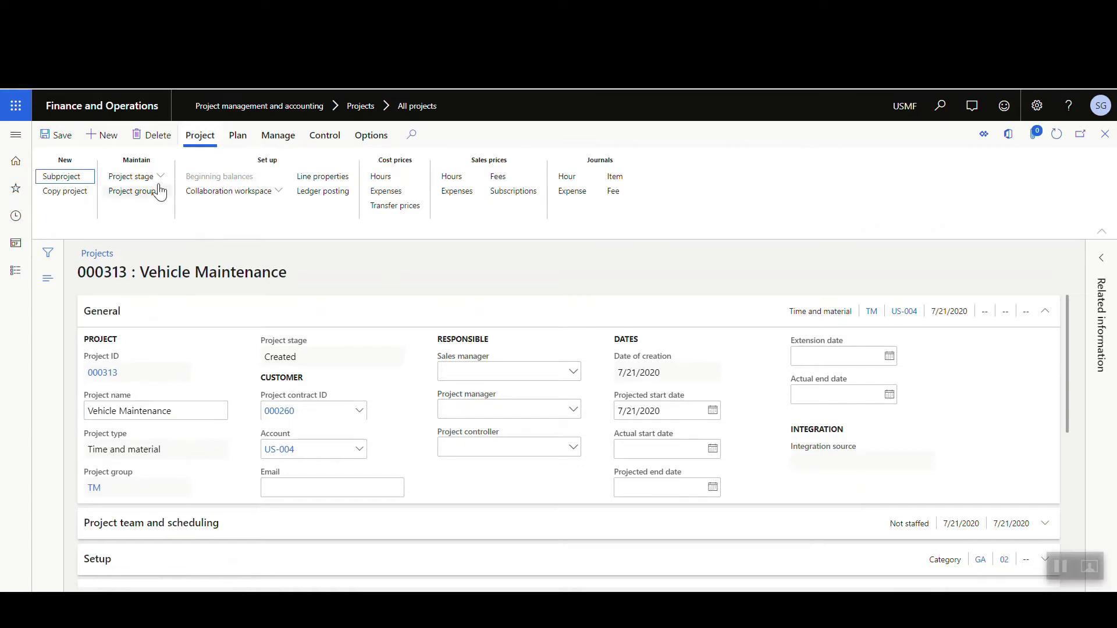
{"action": "left_click", "coordinate": [159, 177]}
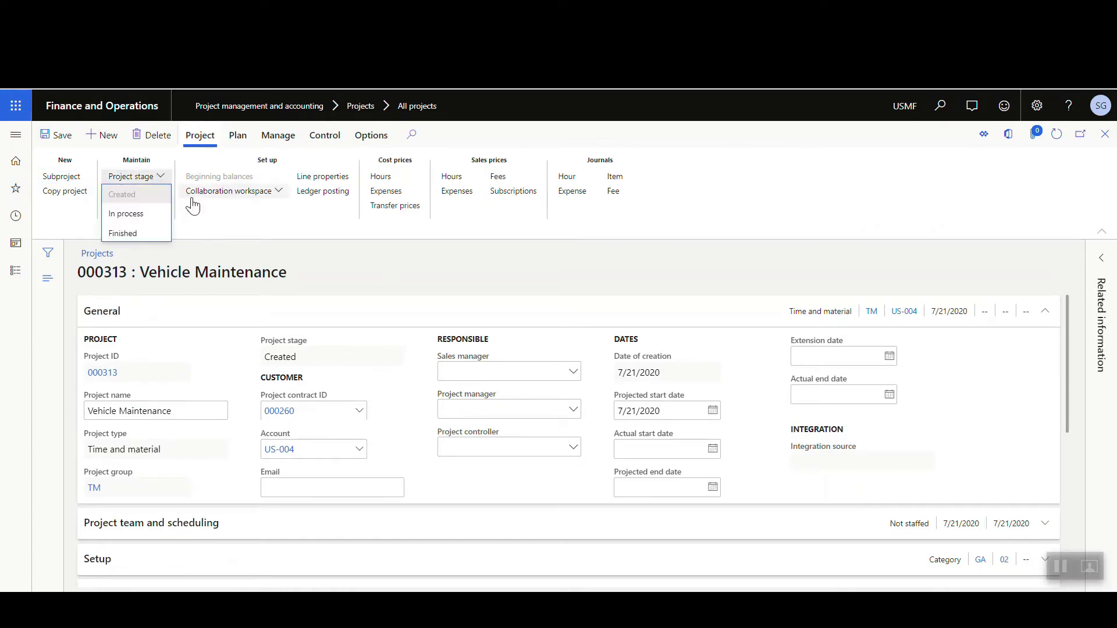
{"action": "left_click", "coordinate": [126, 214]}
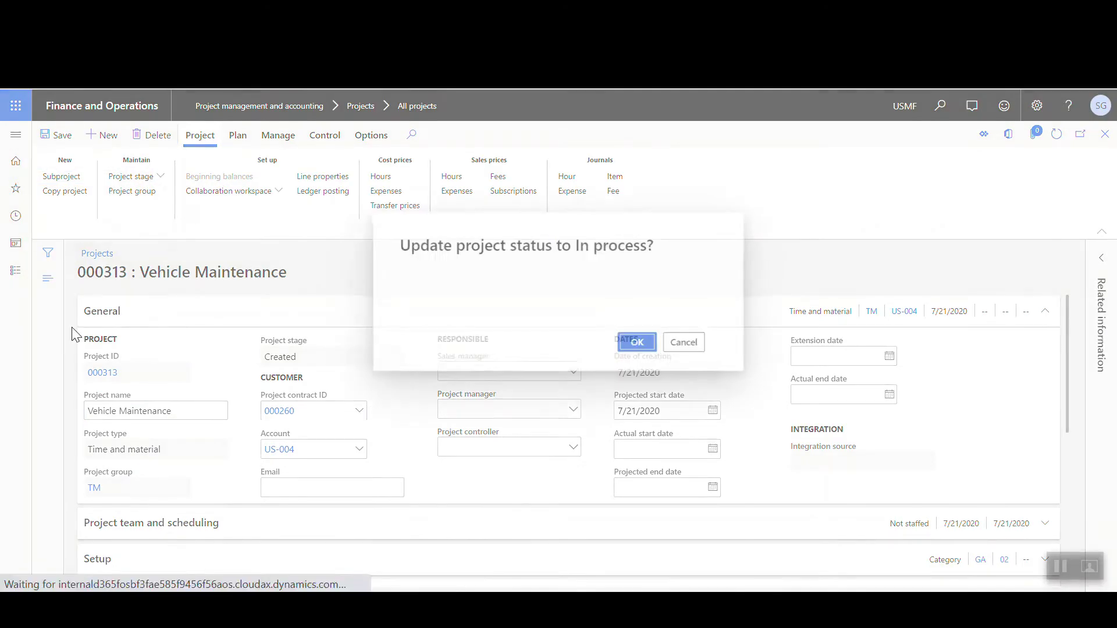
{"action": "left_click", "coordinate": [628, 343]}
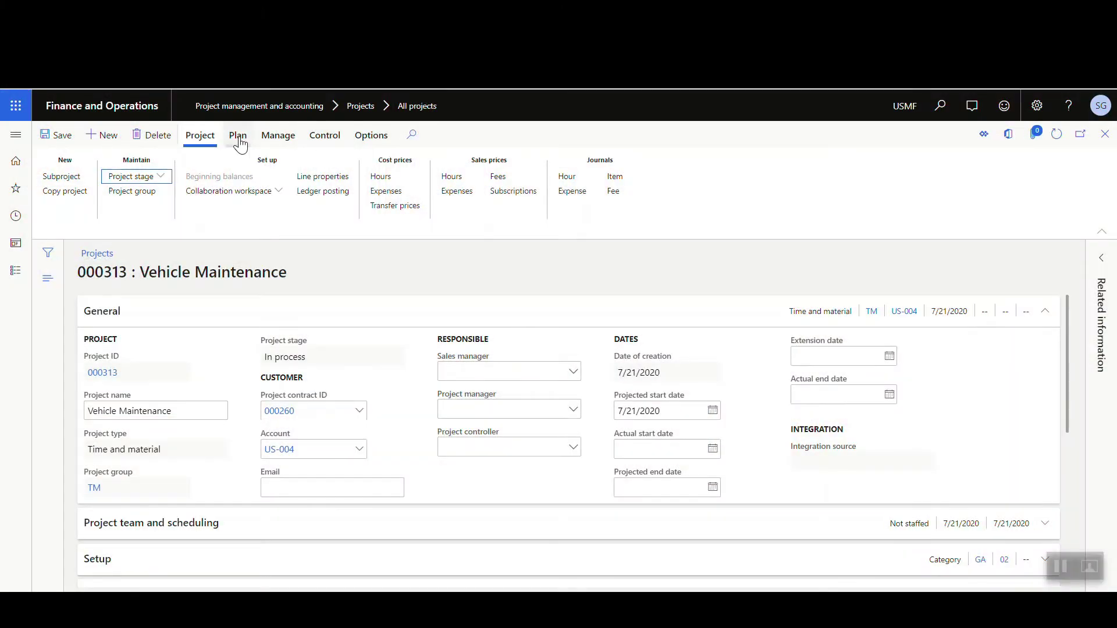
Show the Plan actions for project 000313.
{"action": "left_click", "coordinate": [238, 138]}
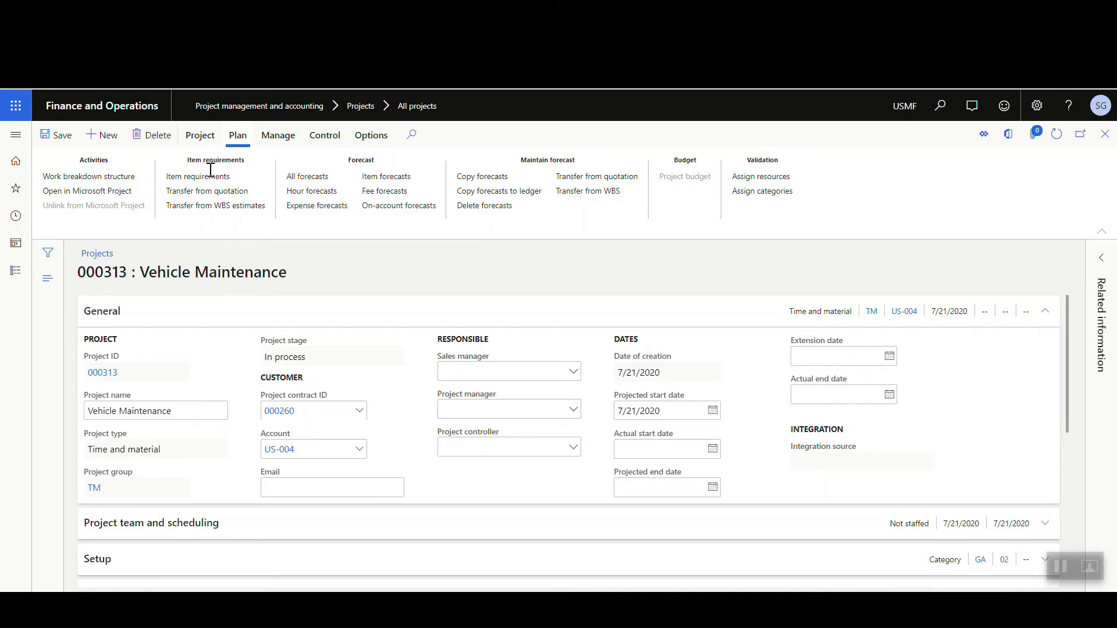
Add an item requirement for Oil Filter 51515, site 2, warehouse 24, quantity 1.
{"action": "left_click", "coordinate": [211, 176]}
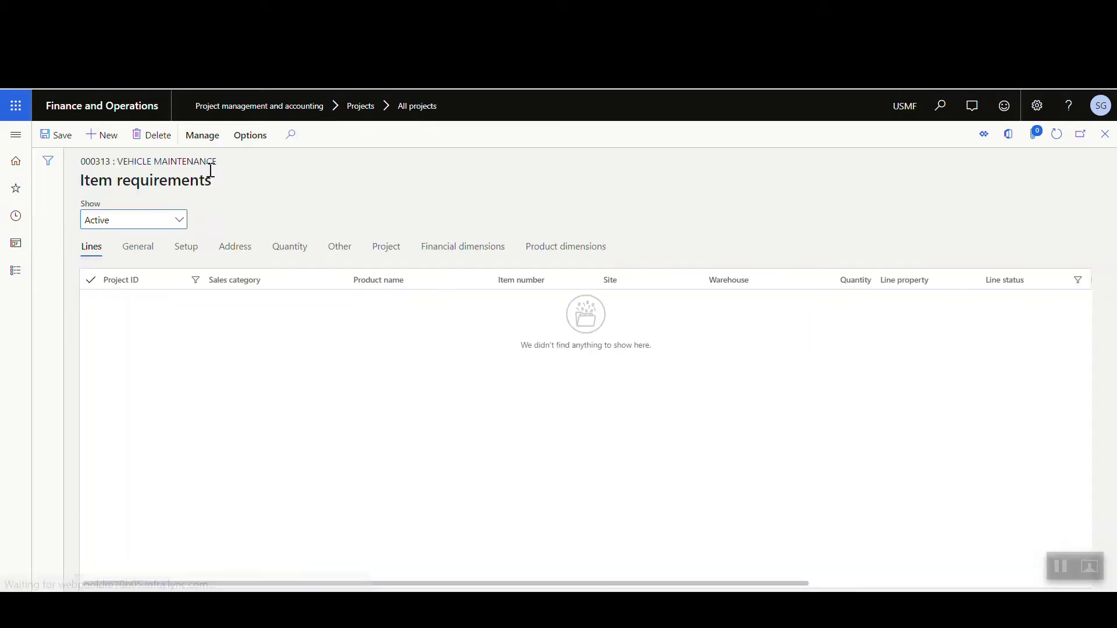
{"action": "left_click", "coordinate": [100, 140]}
{"action": "left_click", "coordinate": [545, 300]}
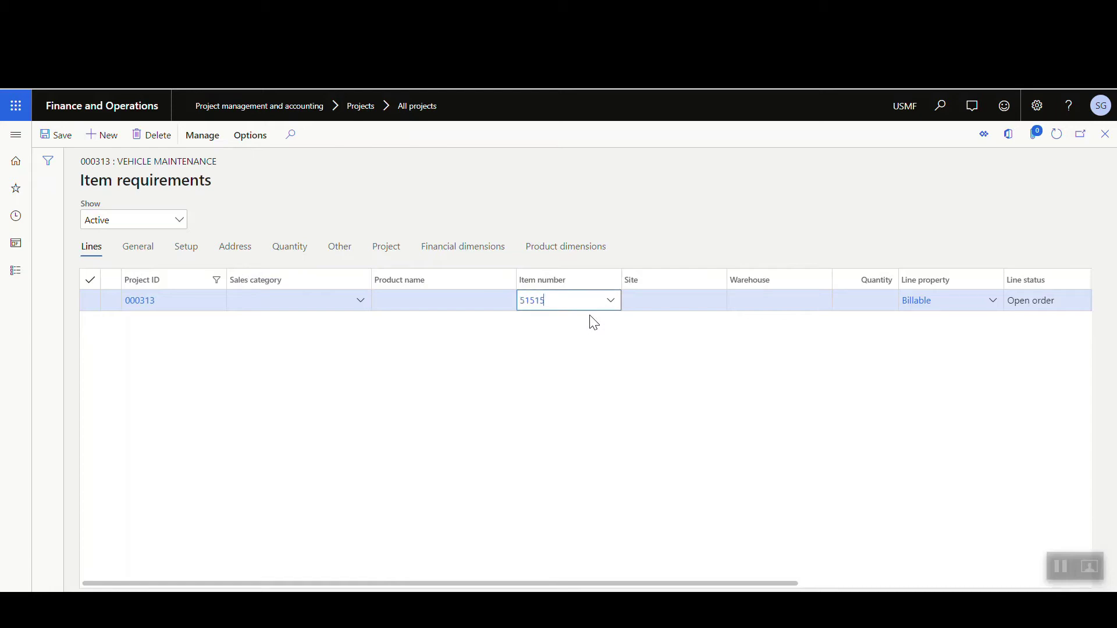
{"action": "key", "text": "Tab"}
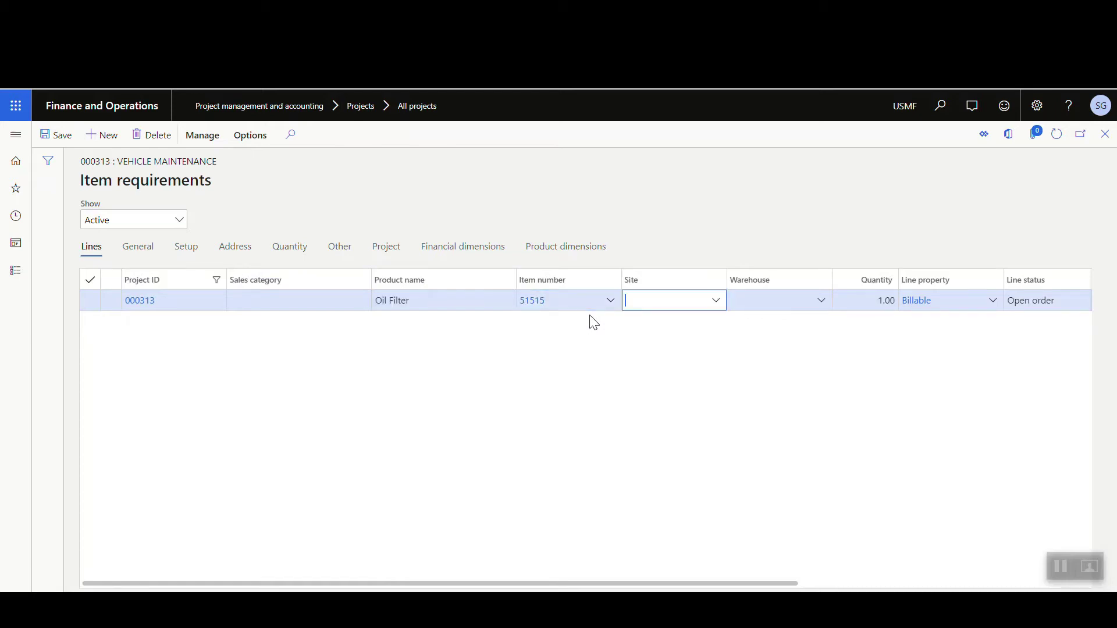
{"action": "key", "text": "Tab"}
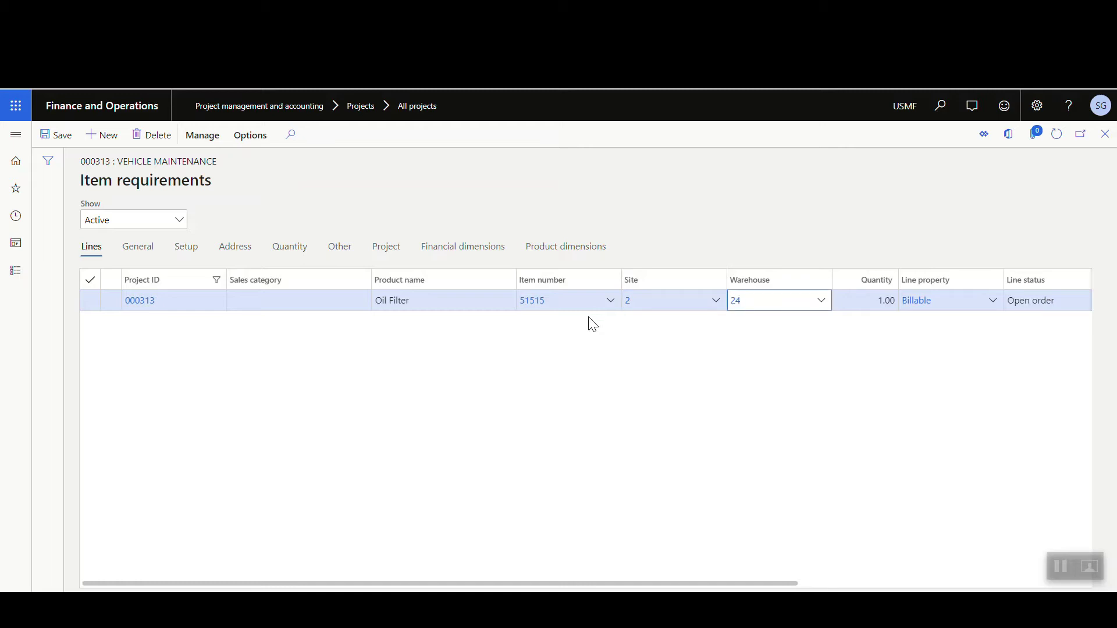
{"action": "key", "text": "Tab"}
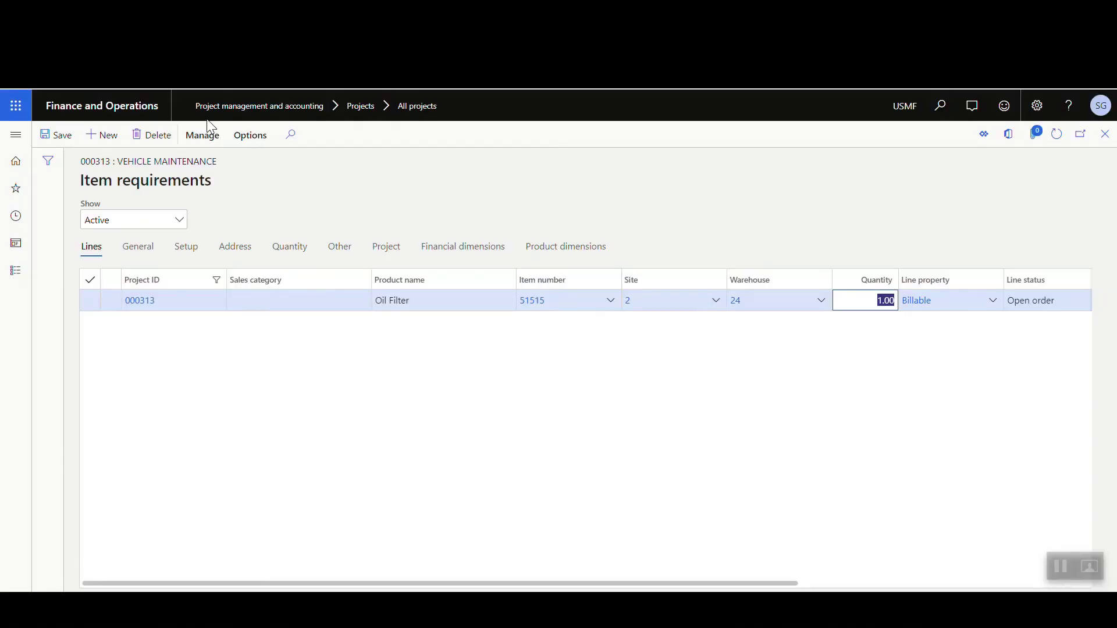
{"action": "left_click", "coordinate": [206, 135]}
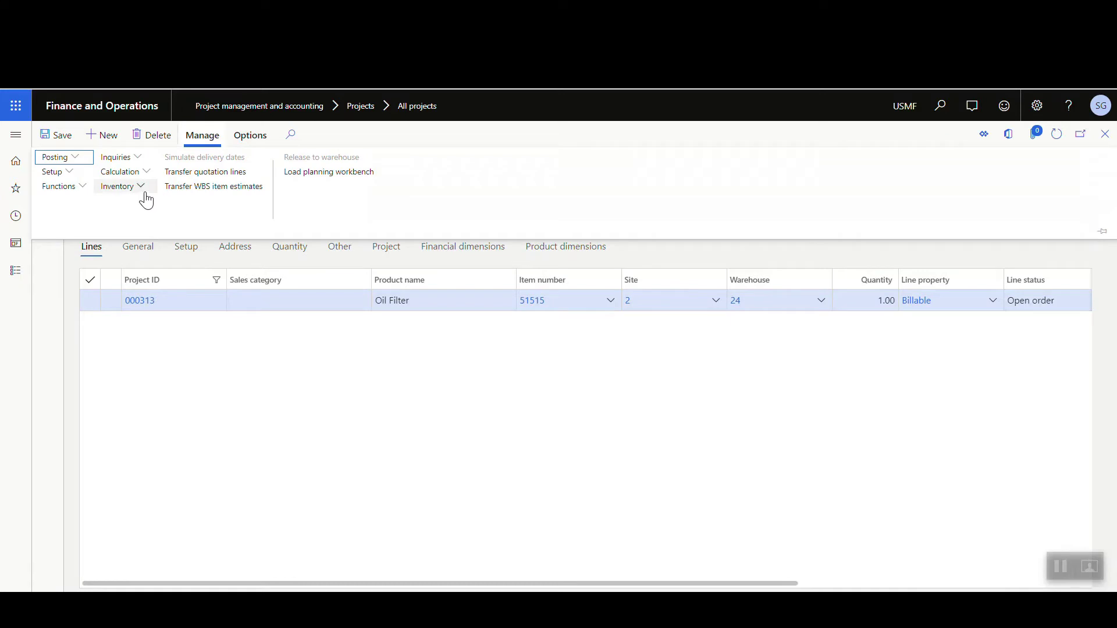
Reserve the one Oil Filter on the requirement line from available stock.
{"action": "left_click", "coordinate": [140, 187]}
{"action": "left_click", "coordinate": [142, 293]}
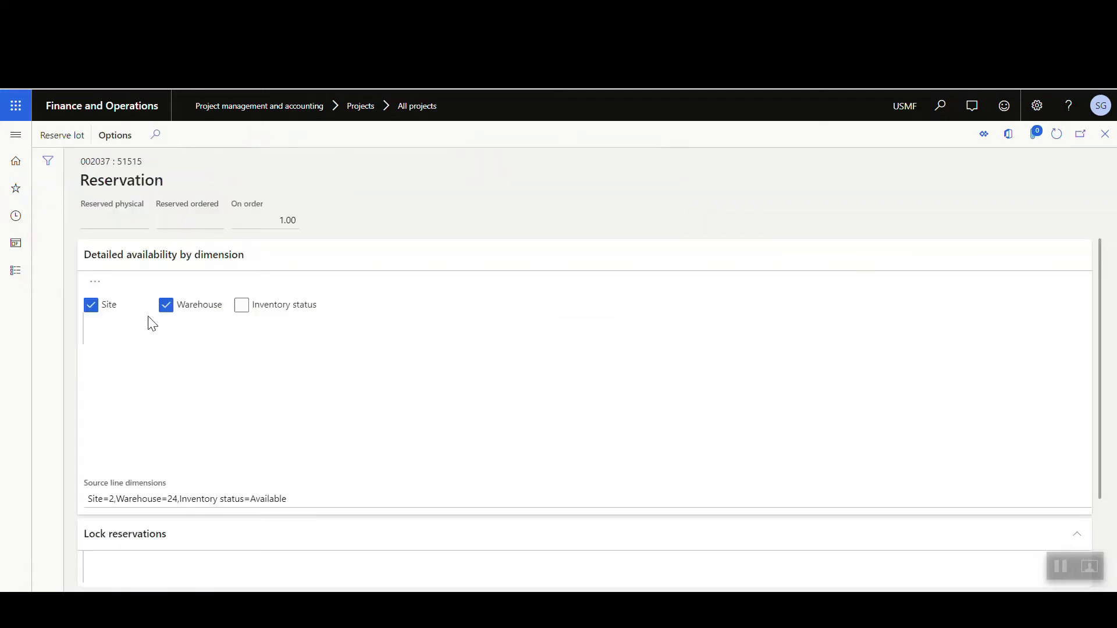
{"action": "left_click", "coordinate": [65, 137]}
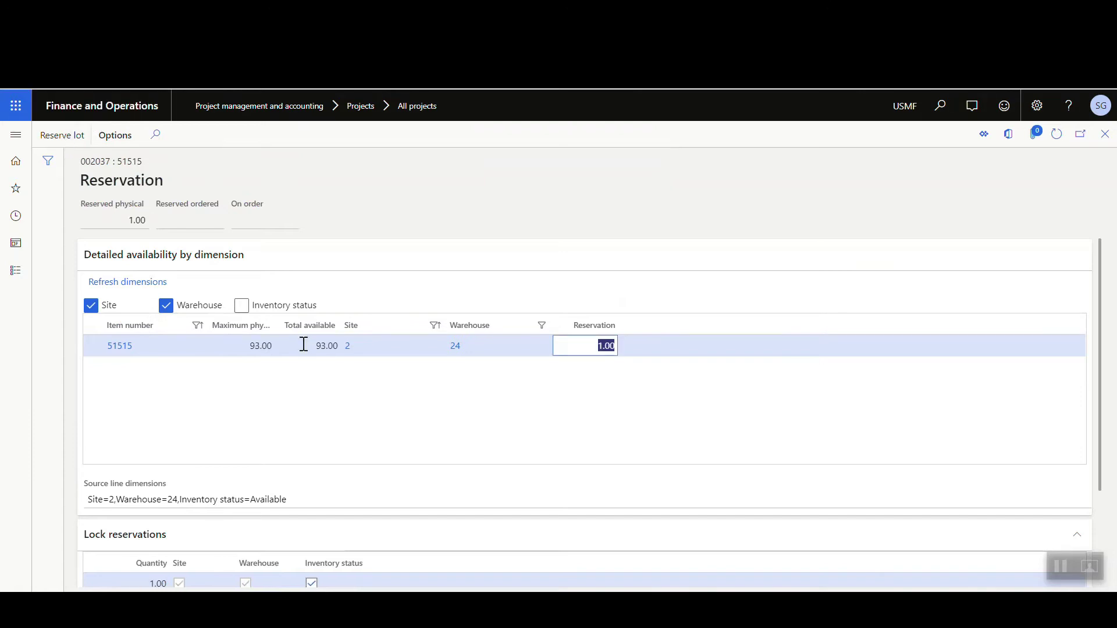
{"action": "left_click", "coordinate": [1107, 136]}
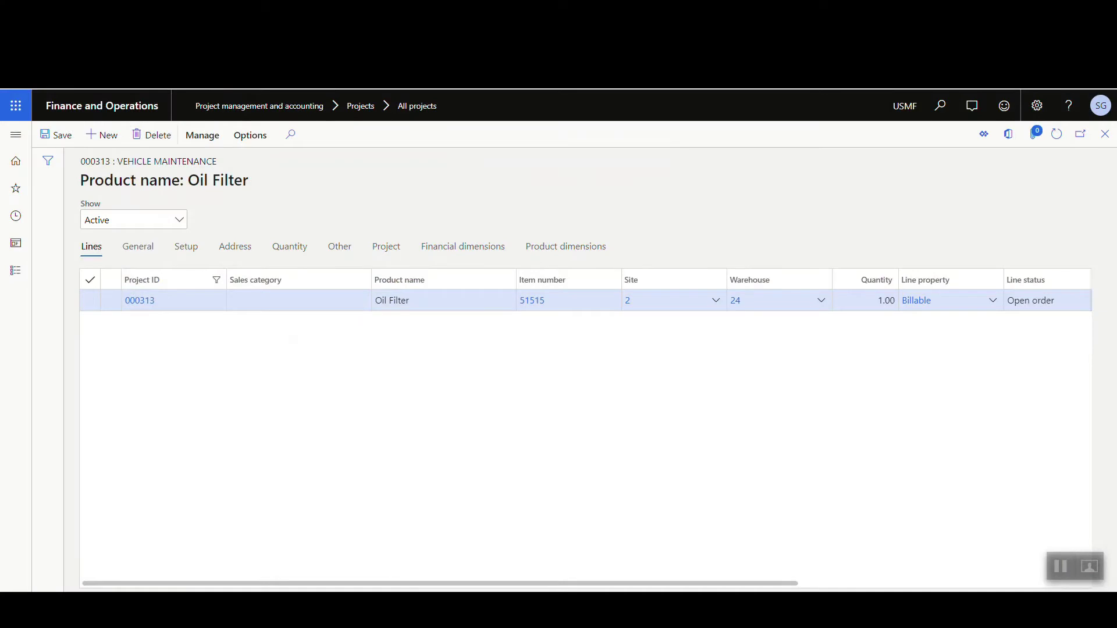
Open Sales and marketing > All sales orders in a duplicated browser tab.
{"action": "right_click", "coordinate": [148, 91]}
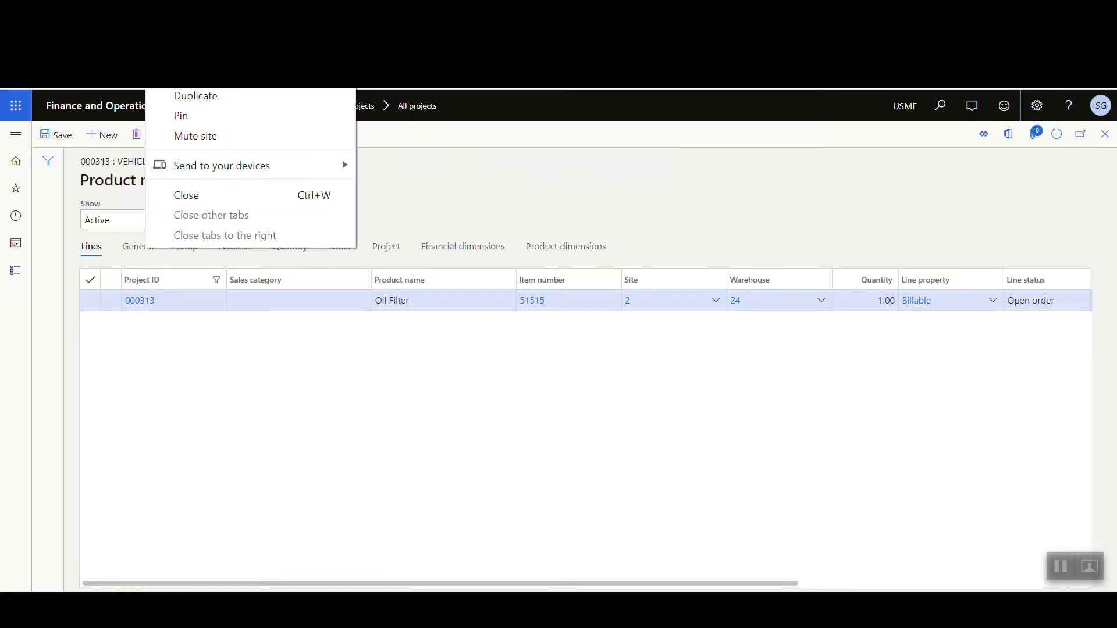
{"action": "left_click", "coordinate": [208, 100]}
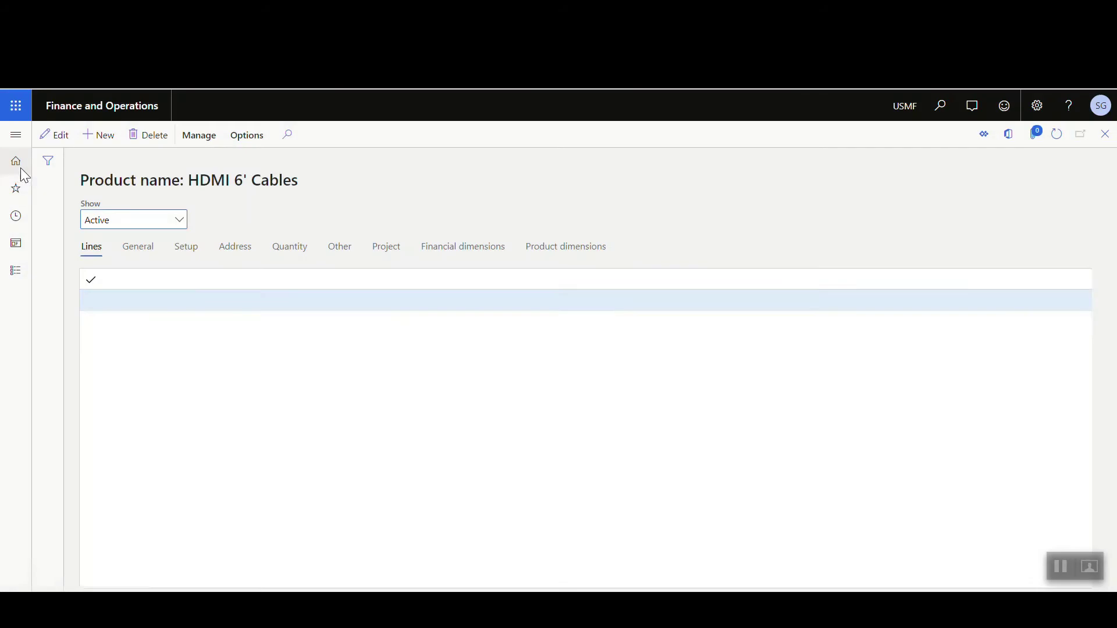
{"action": "left_click", "coordinate": [16, 135]}
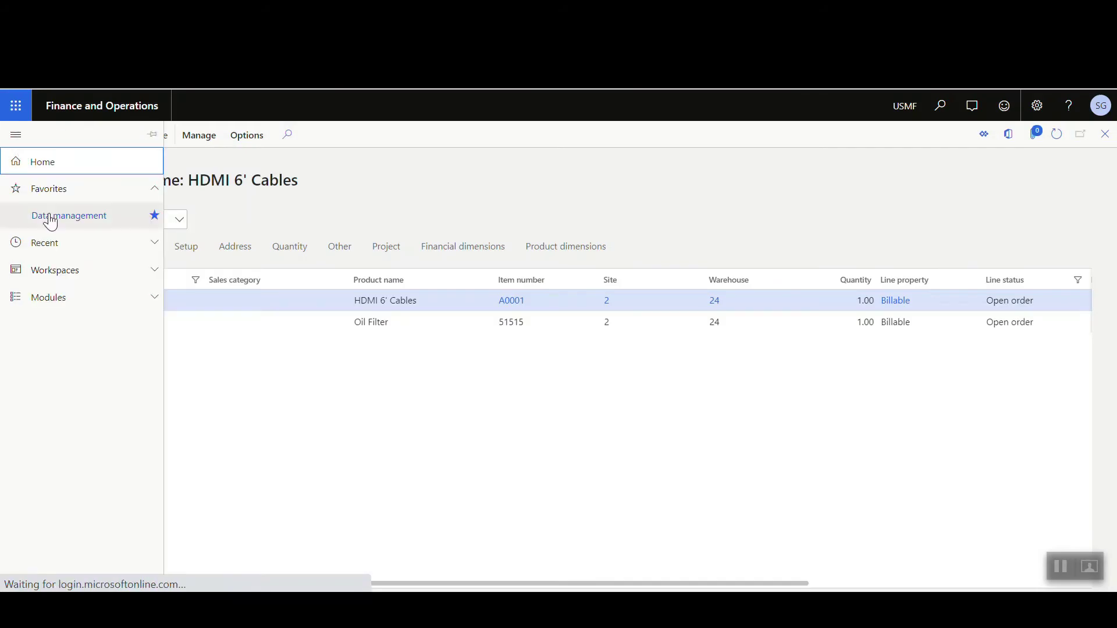
{"action": "left_click", "coordinate": [65, 313]}
{"action": "scroll", "coordinate": [125, 356], "scroll_direction": "down", "scroll_amount": 9}
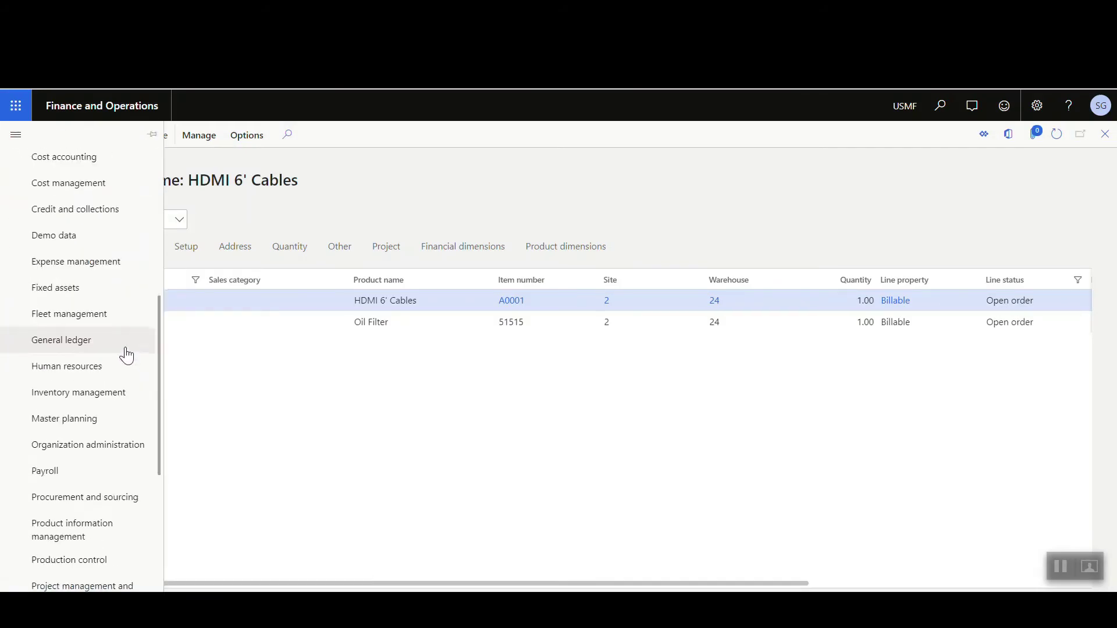
{"action": "scroll", "coordinate": [126, 355], "scroll_direction": "down", "scroll_amount": 4}
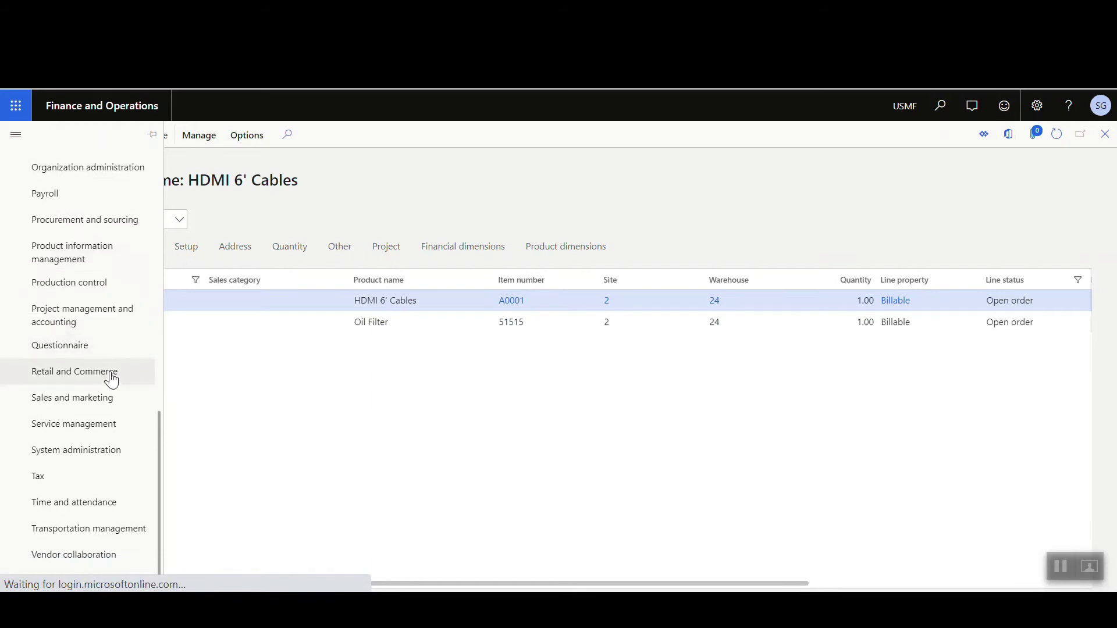
{"action": "left_click", "coordinate": [102, 396]}
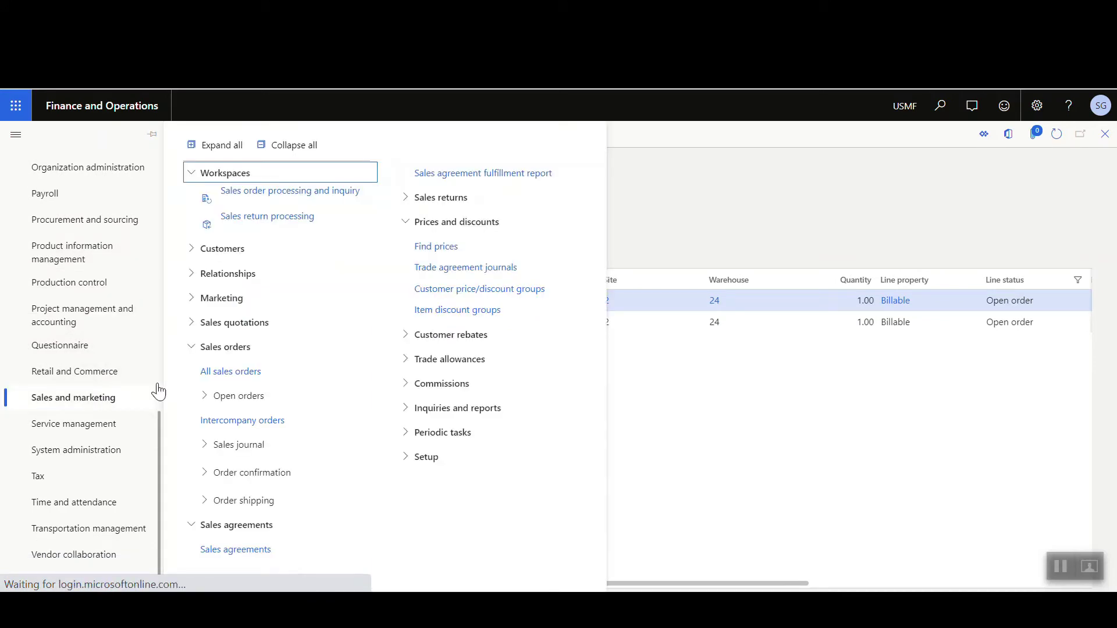
{"action": "left_click", "coordinate": [244, 377]}
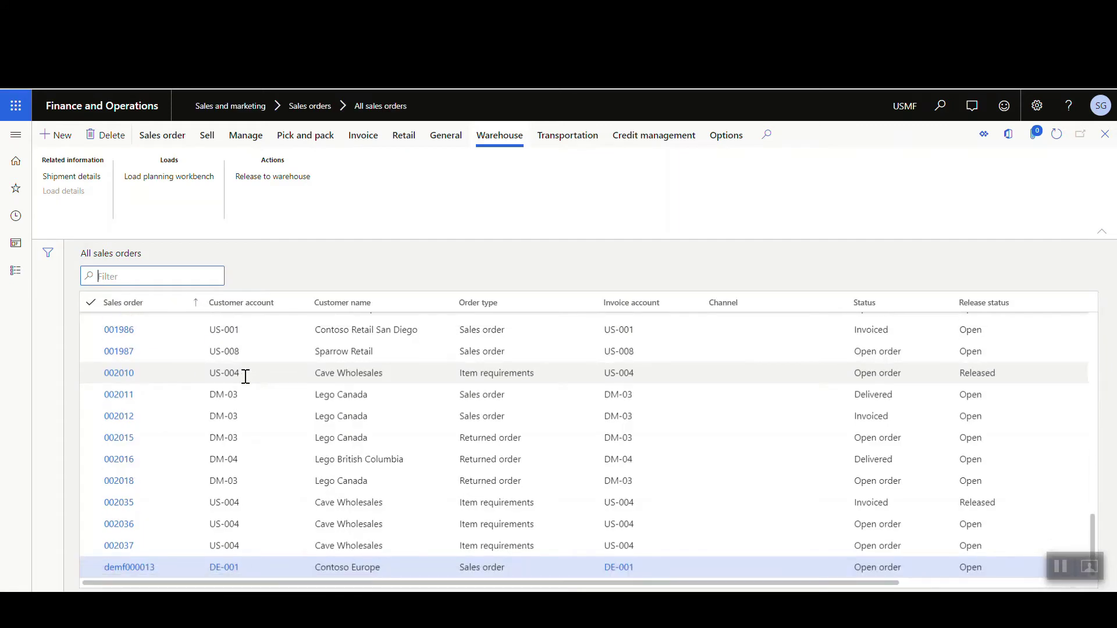
Review the Cave Wholesales item-requirements sales order, then return to the project's requirement lines.
{"action": "left_click", "coordinate": [126, 549]}
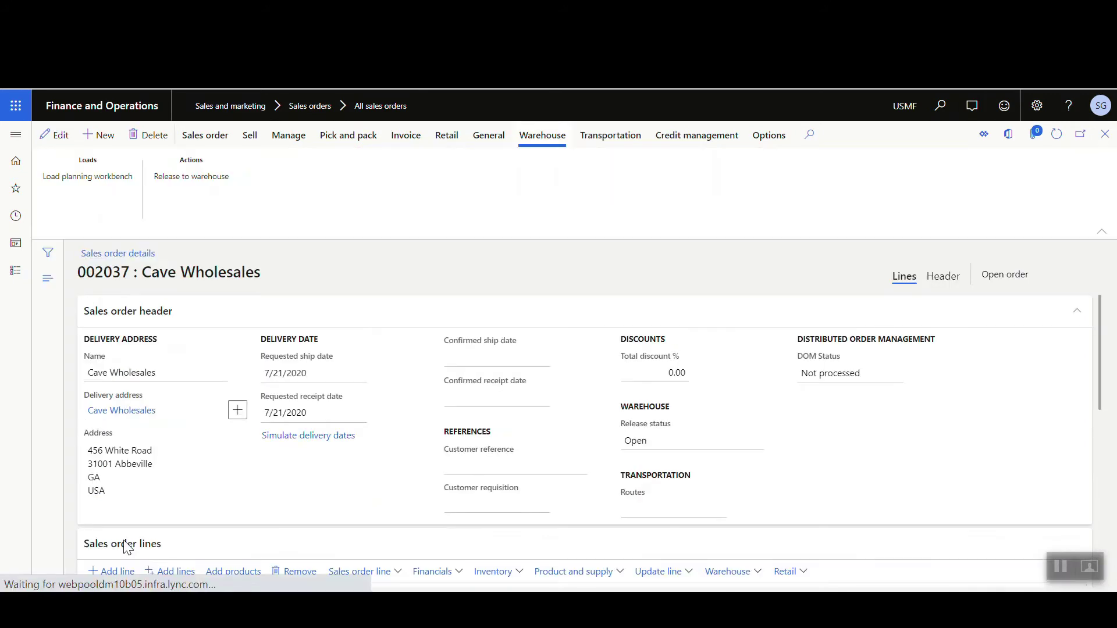
{"action": "scroll", "coordinate": [356, 468], "scroll_direction": "up", "scroll_amount": 2}
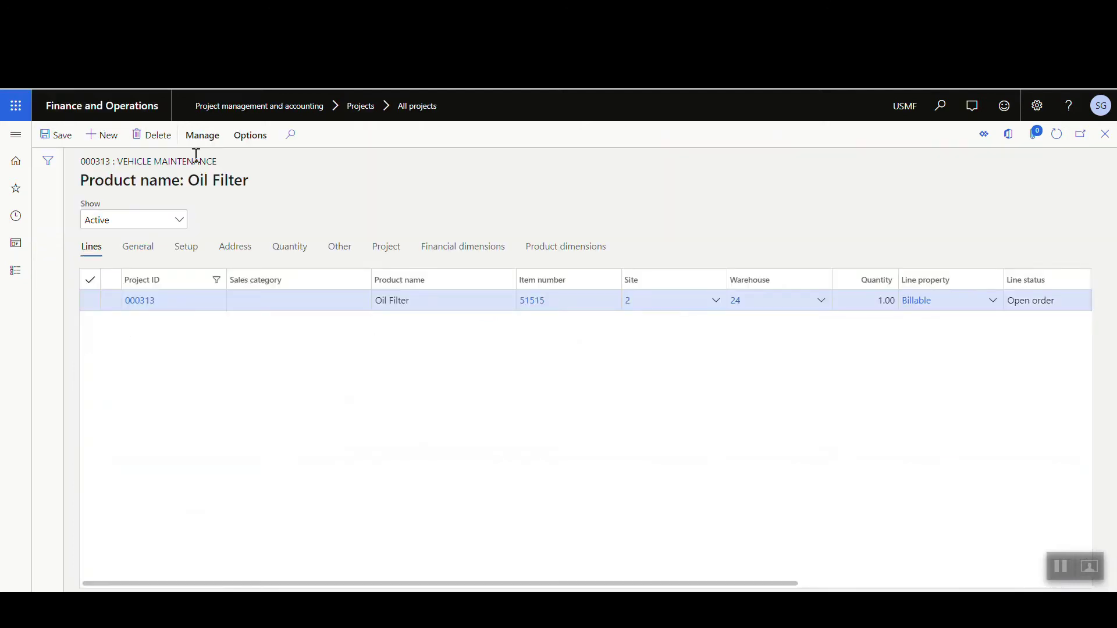
{"action": "left_click", "coordinate": [204, 137]}
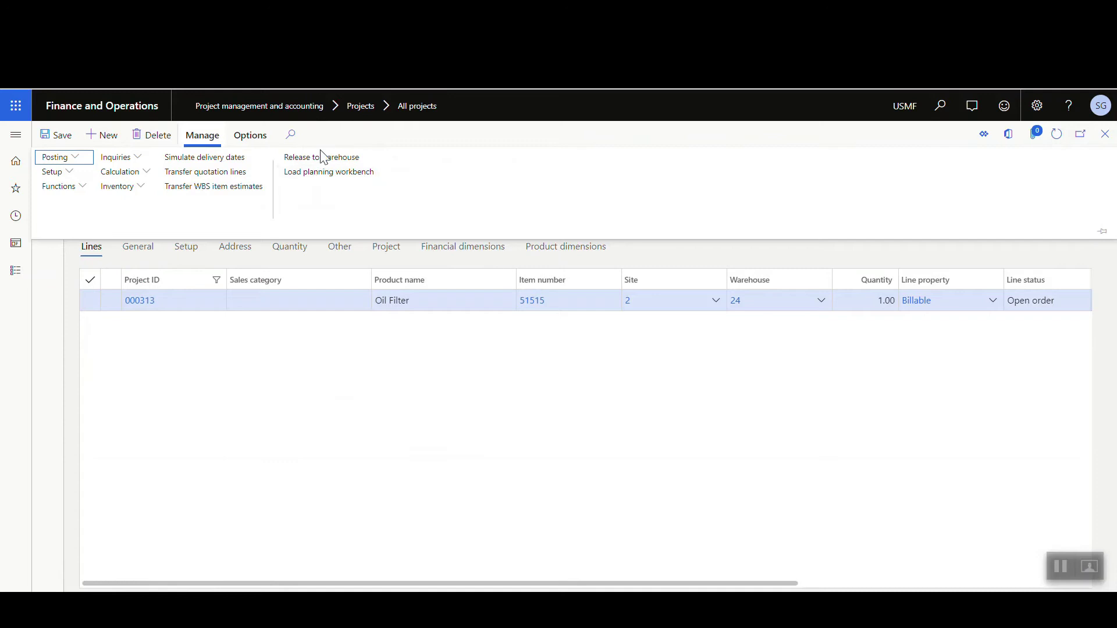
Release the Oil Filter requirement to the warehouse and show sales order 002037's warehouse options.
{"action": "left_click", "coordinate": [321, 158]}
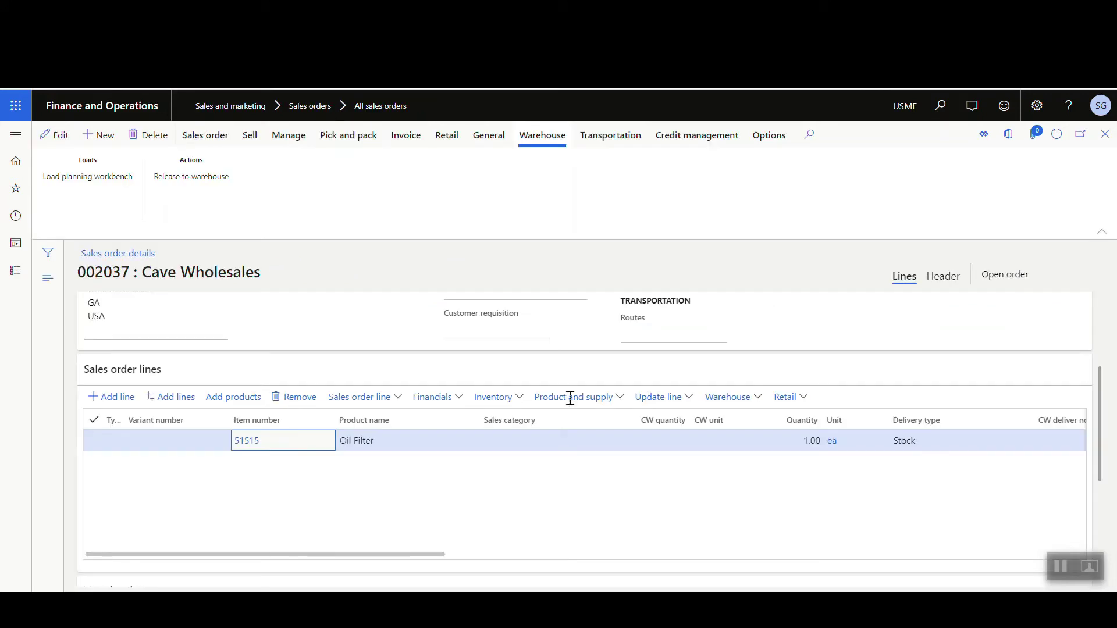
{"action": "left_click", "coordinate": [757, 402]}
Open work details for order 002037, showing work USMF-000620 from PICK-010 to BAYDOOR2.
{"action": "left_click", "coordinate": [728, 460]}
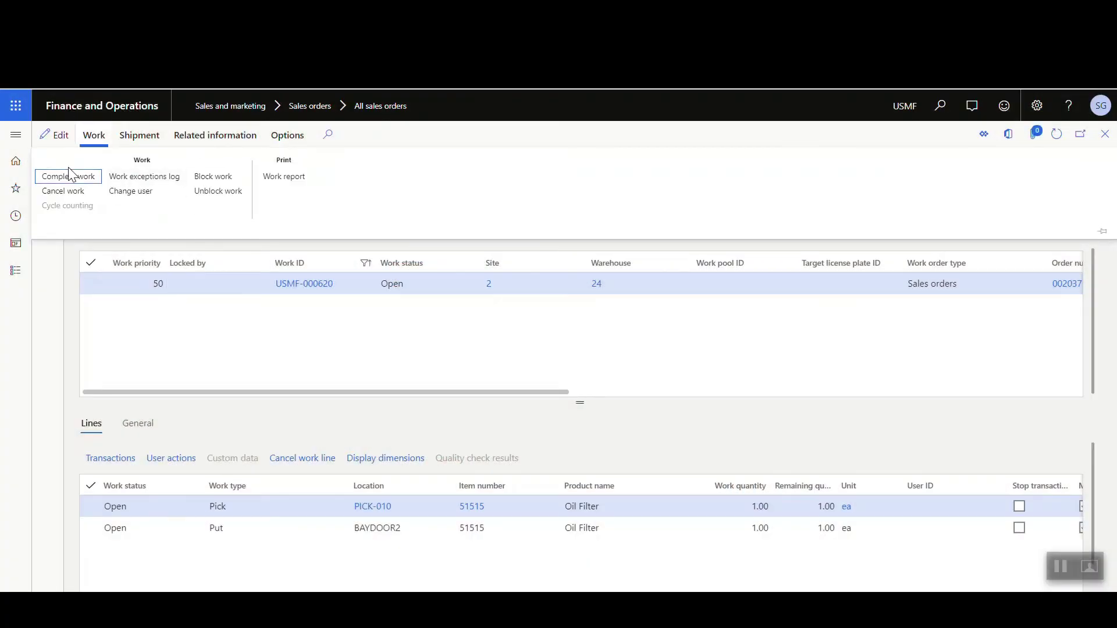
{"action": "left_click", "coordinate": [68, 170]}
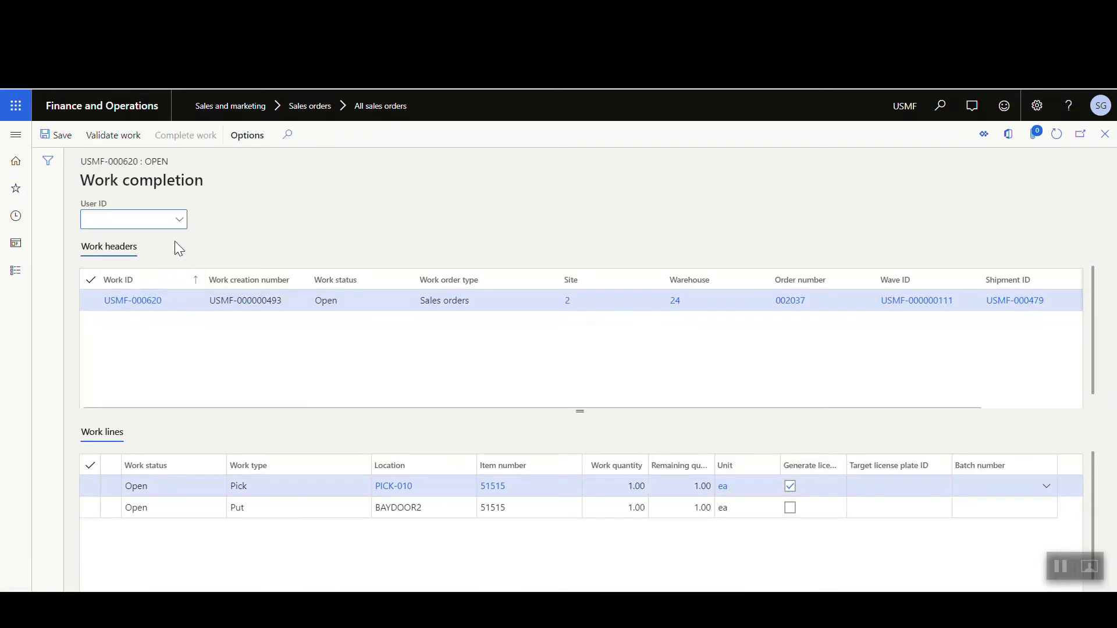
Validate and complete work USMF-000620 under the worker's user ID, then open shipment USMF-000479.
{"action": "type", "text": "sgaines"}
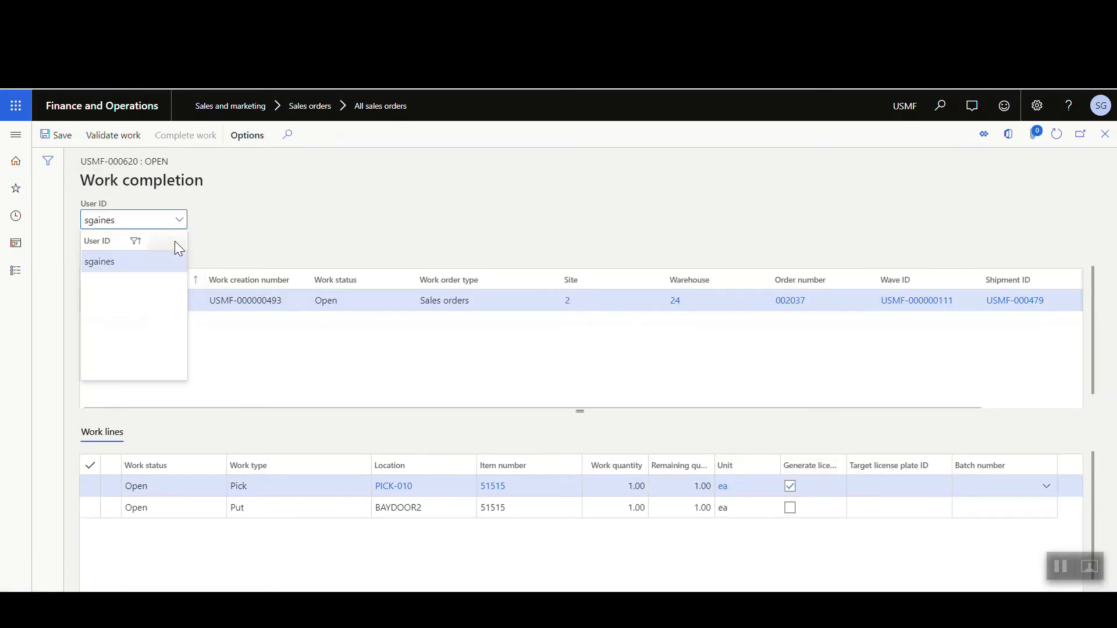
{"action": "left_click", "coordinate": [129, 261]}
{"action": "left_click", "coordinate": [127, 144]}
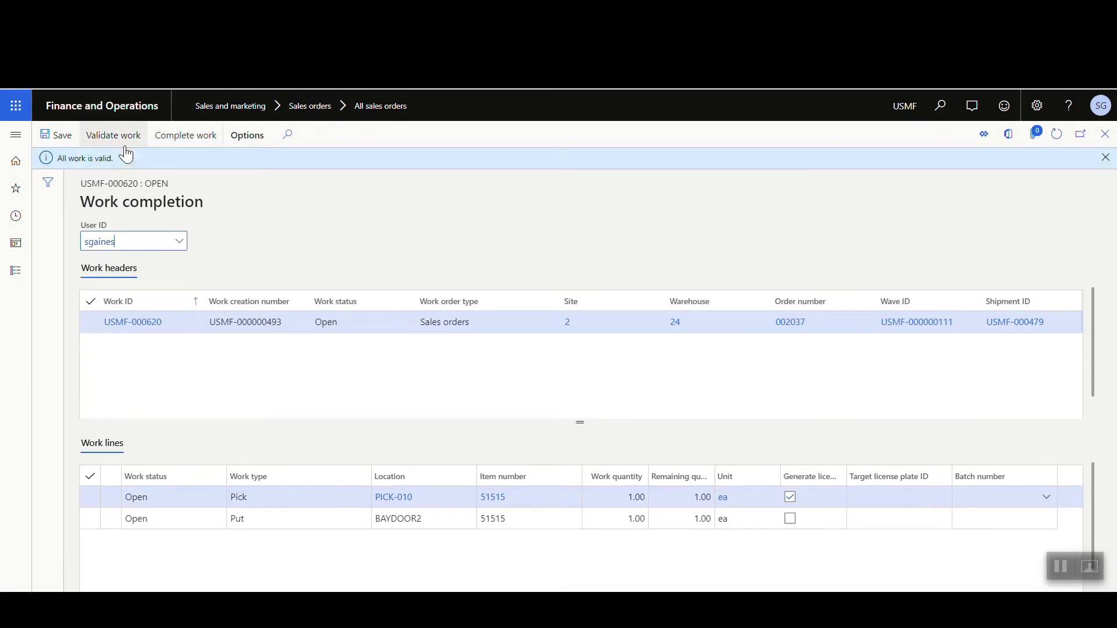
{"action": "left_click", "coordinate": [168, 139]}
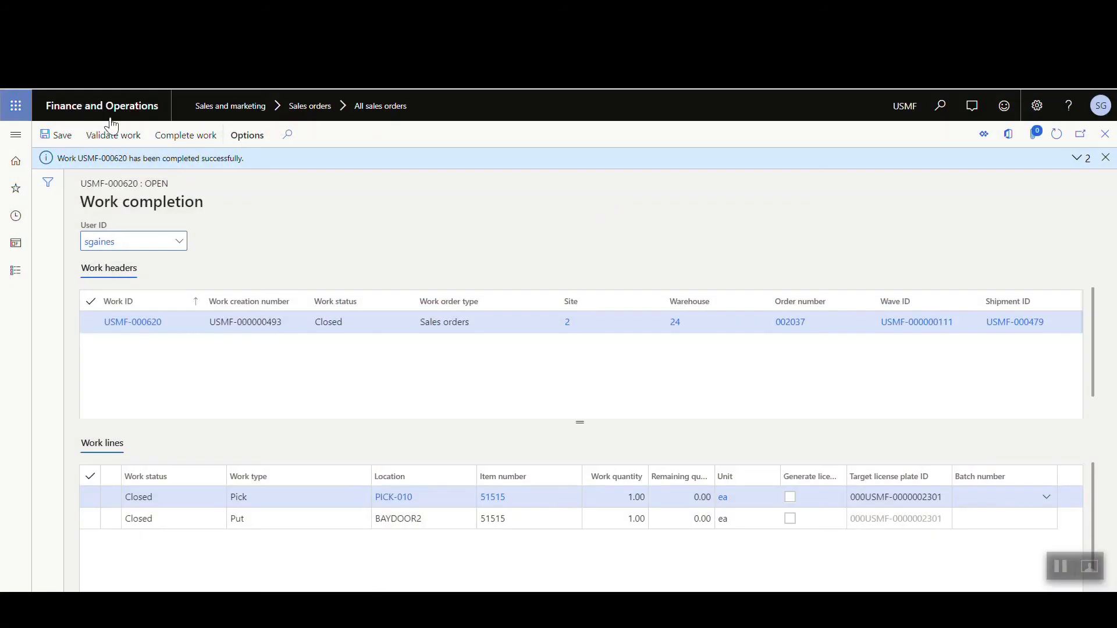
{"action": "left_click", "coordinate": [1007, 324]}
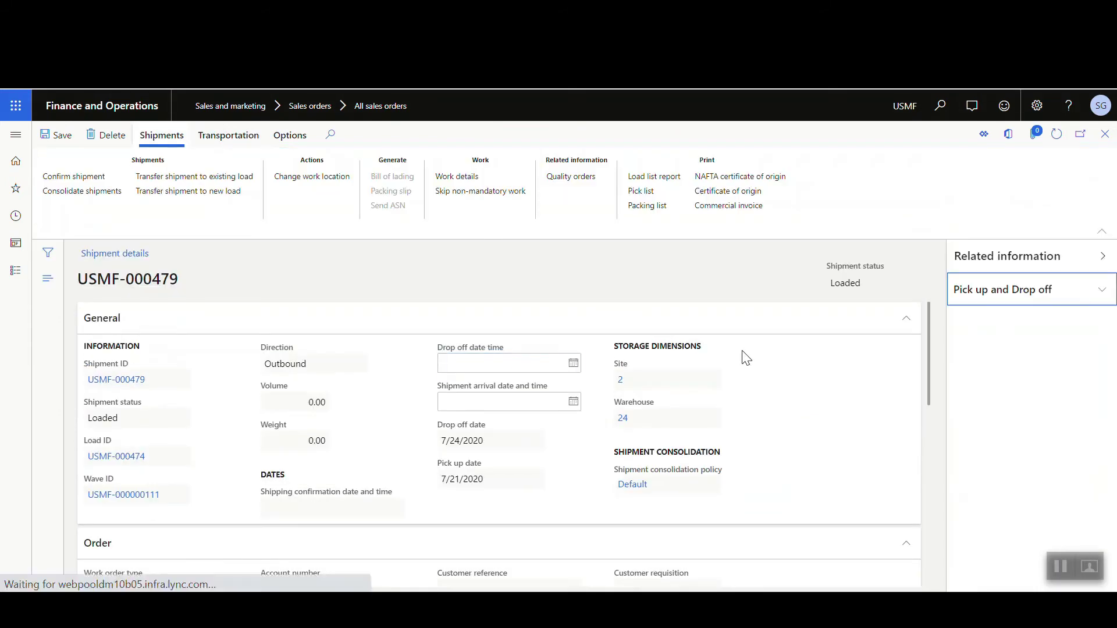
Confirm shipment USMF-000479, then return to the Oil Filter requirement's management actions.
{"action": "left_click", "coordinate": [67, 179]}
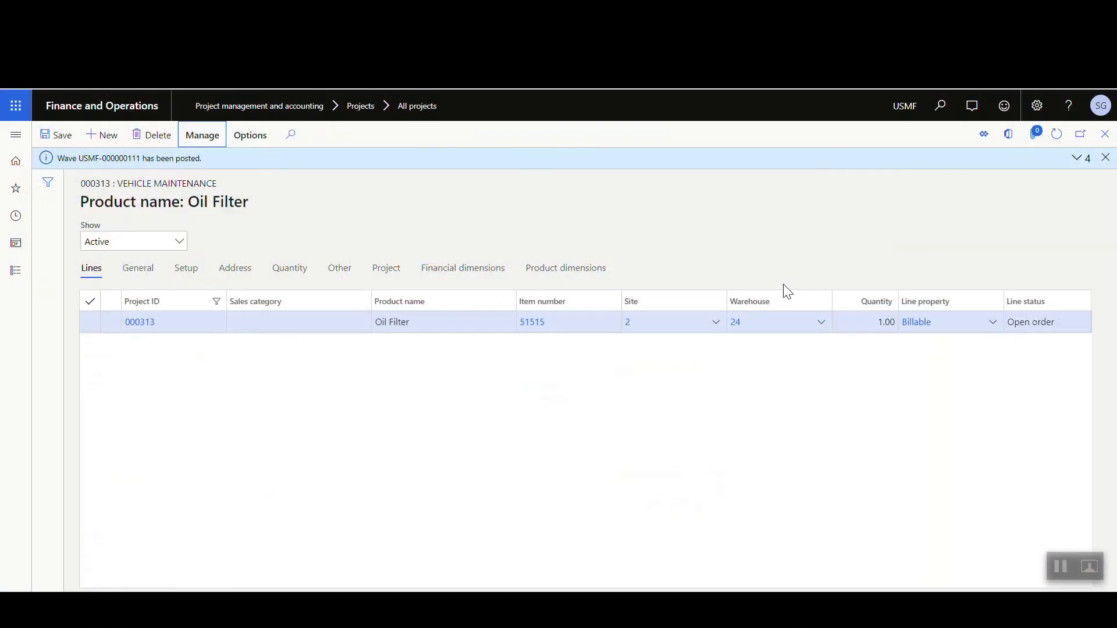
{"action": "left_click", "coordinate": [203, 136]}
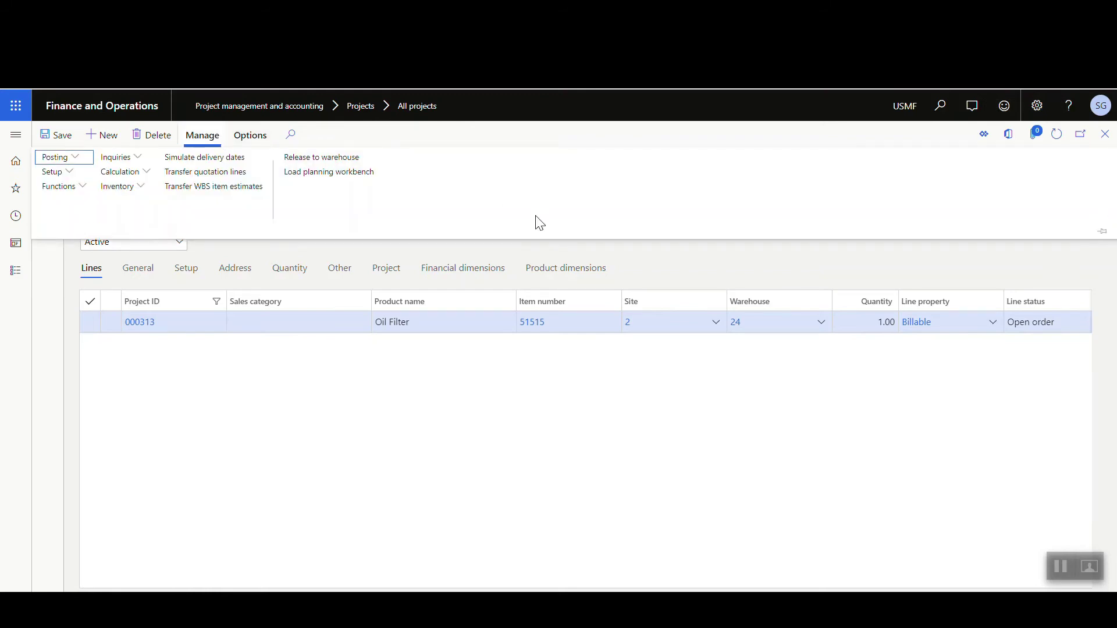
Post the packing slip for the Oil Filter line (item 51515) using the Picked quantity.
{"action": "left_click", "coordinate": [76, 158]}
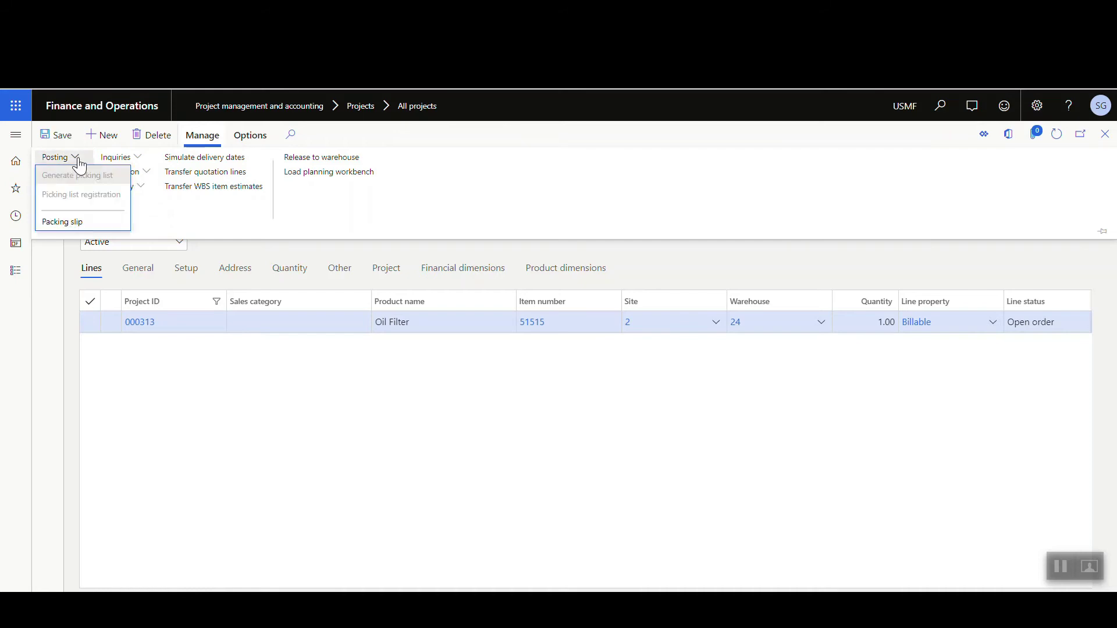
{"action": "left_click", "coordinate": [78, 223]}
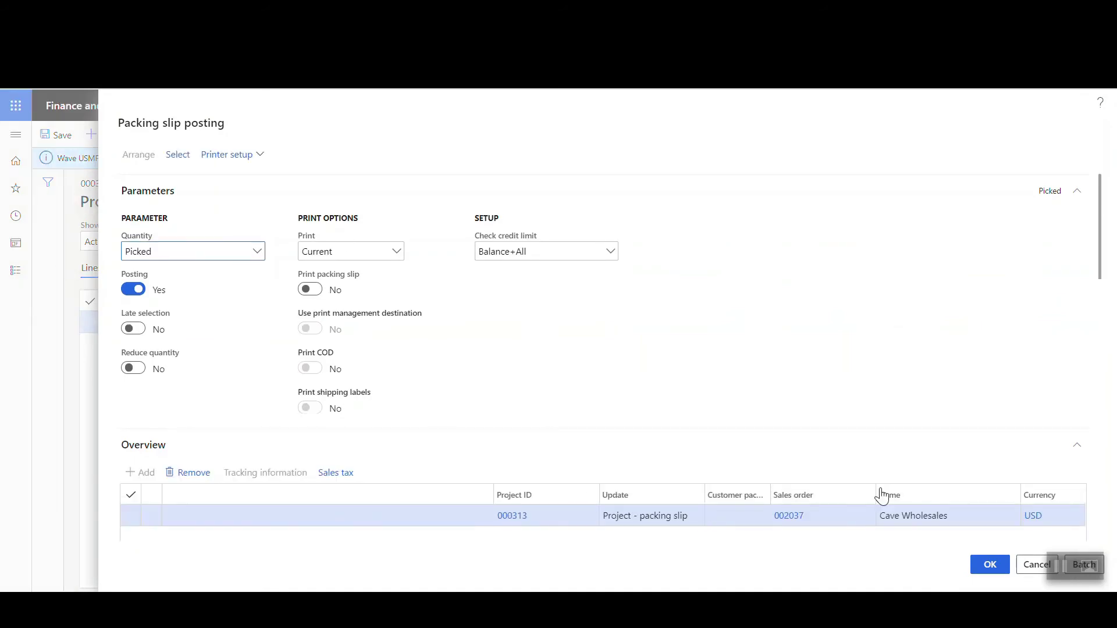
{"action": "left_click", "coordinate": [990, 564]}
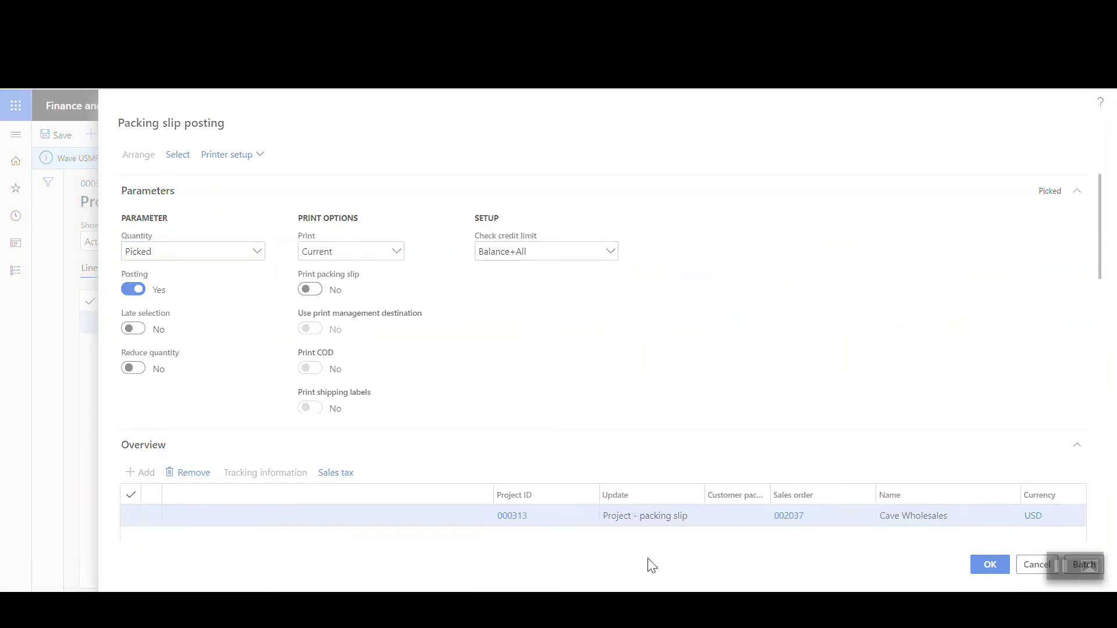
{"action": "left_click", "coordinate": [629, 351]}
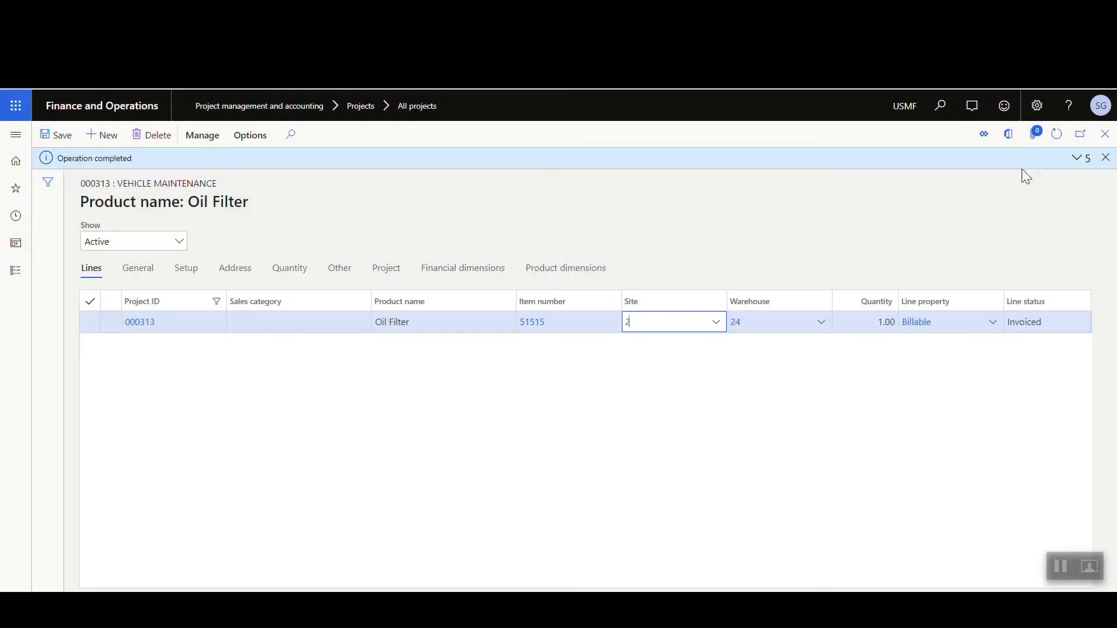
Back on project 000313, create invoice proposal 000186 for the 102.50 USD Oil Filter item transaction.
{"action": "key", "text": "Escape"}
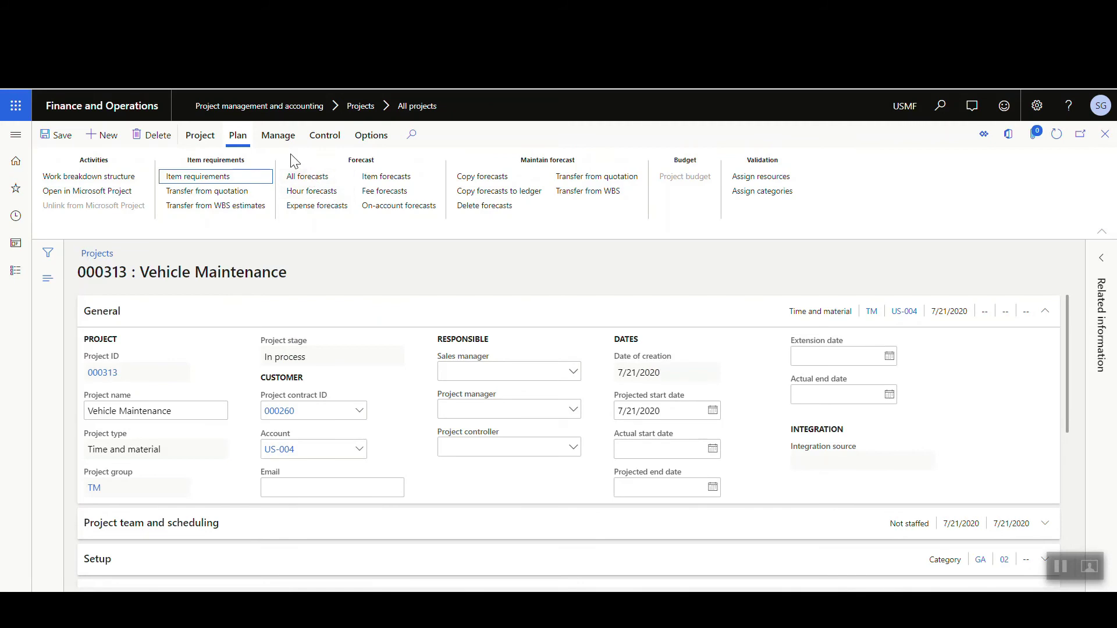
{"action": "left_click", "coordinate": [279, 136]}
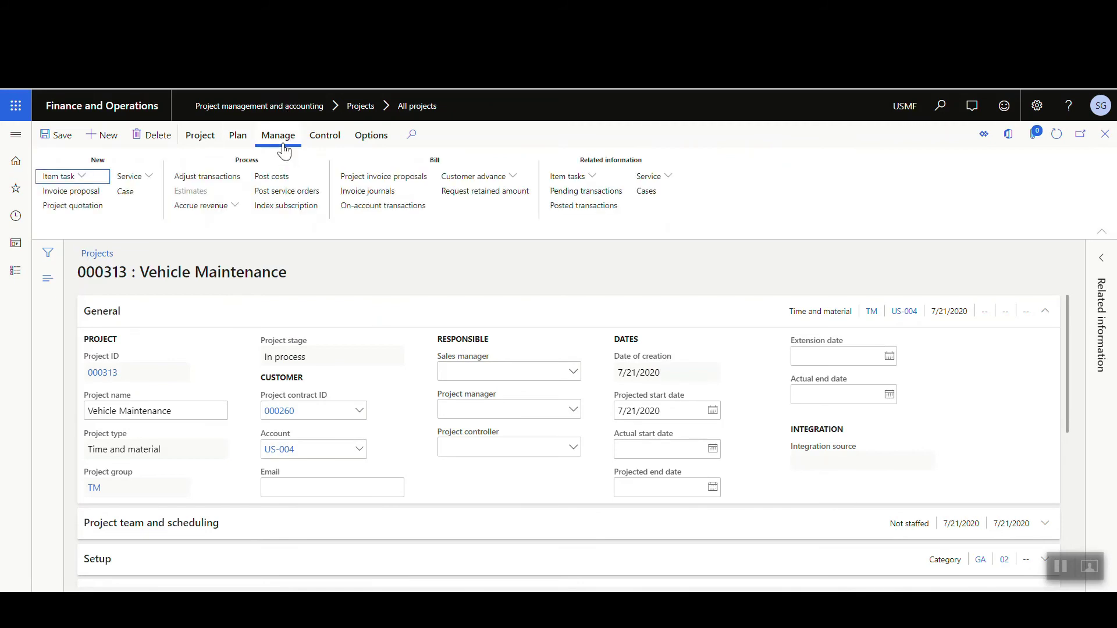
{"action": "left_click", "coordinate": [90, 196]}
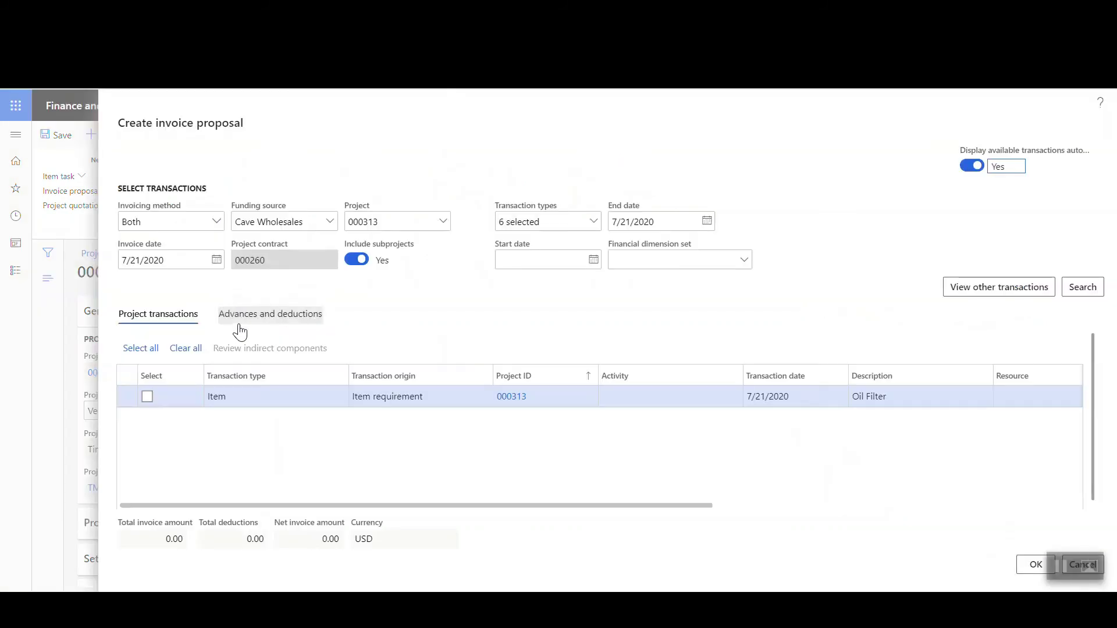
{"action": "left_click", "coordinate": [1037, 573]}
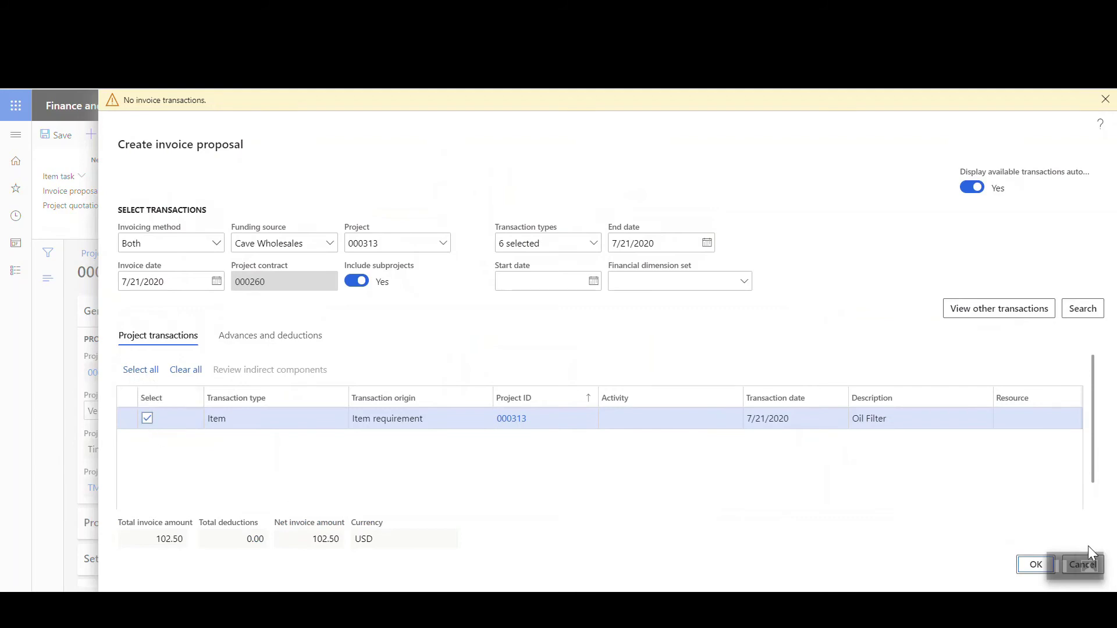
{"action": "key", "text": "Return"}
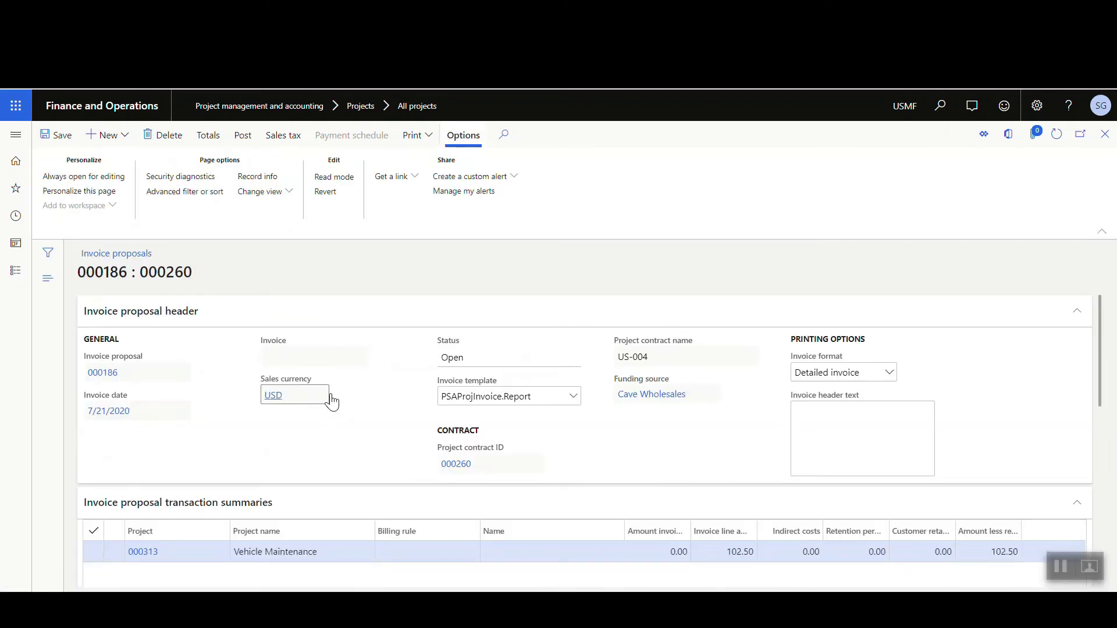
Post invoice proposal 000186 and accept the warning that it won't be printed.
{"action": "scroll", "coordinate": [362, 392], "scroll_direction": "down", "scroll_amount": 5}
{"action": "scroll", "coordinate": [362, 391], "scroll_direction": "up", "scroll_amount": 3}
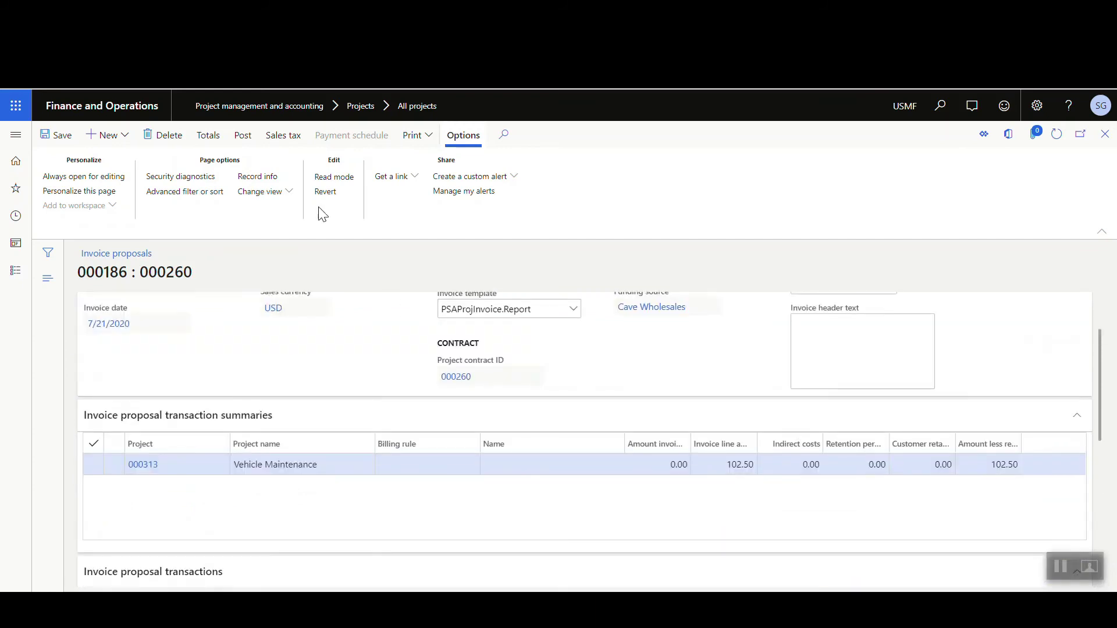
{"action": "left_click", "coordinate": [243, 135]}
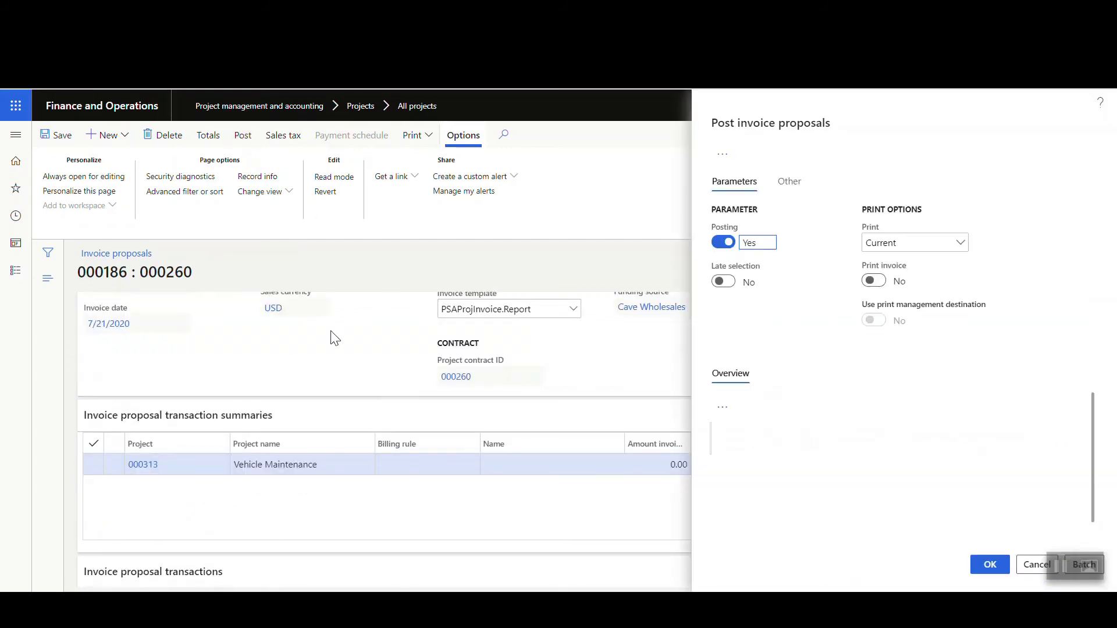
{"action": "left_click", "coordinate": [990, 564]}
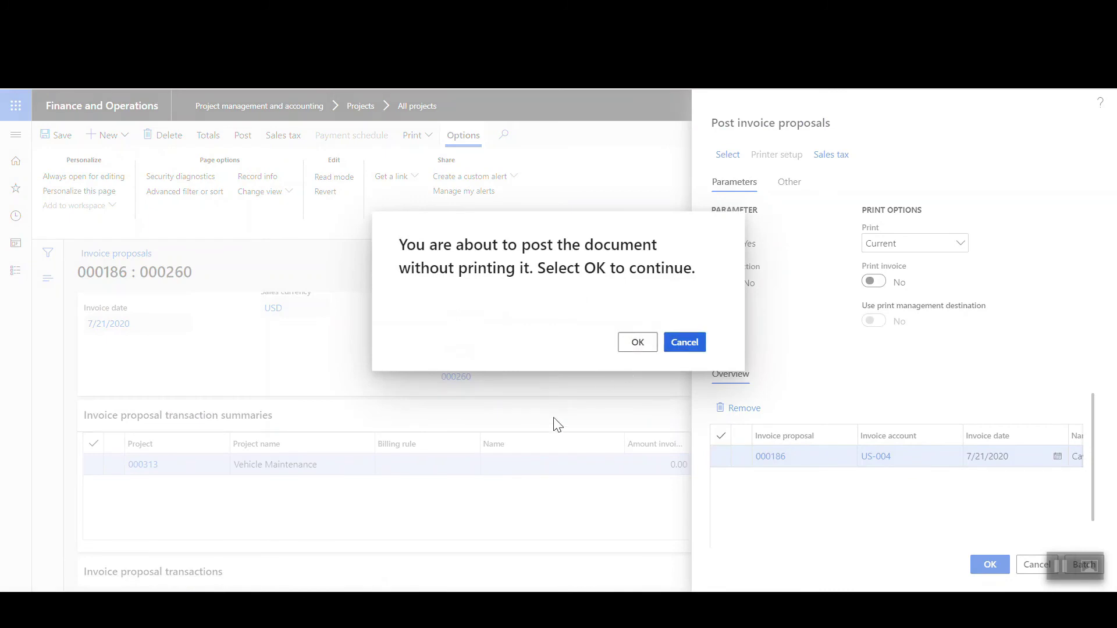
{"action": "left_click", "coordinate": [637, 345]}
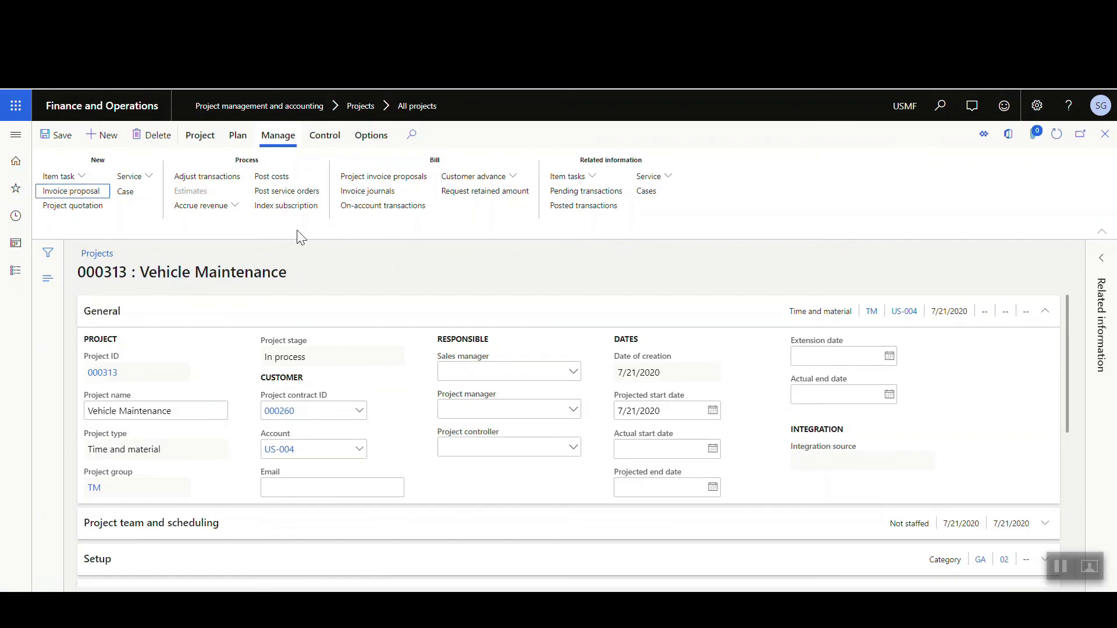
Reopen project 000313's item requirements from the Plan actions.
{"action": "left_click", "coordinate": [237, 138]}
{"action": "left_click", "coordinate": [216, 180]}
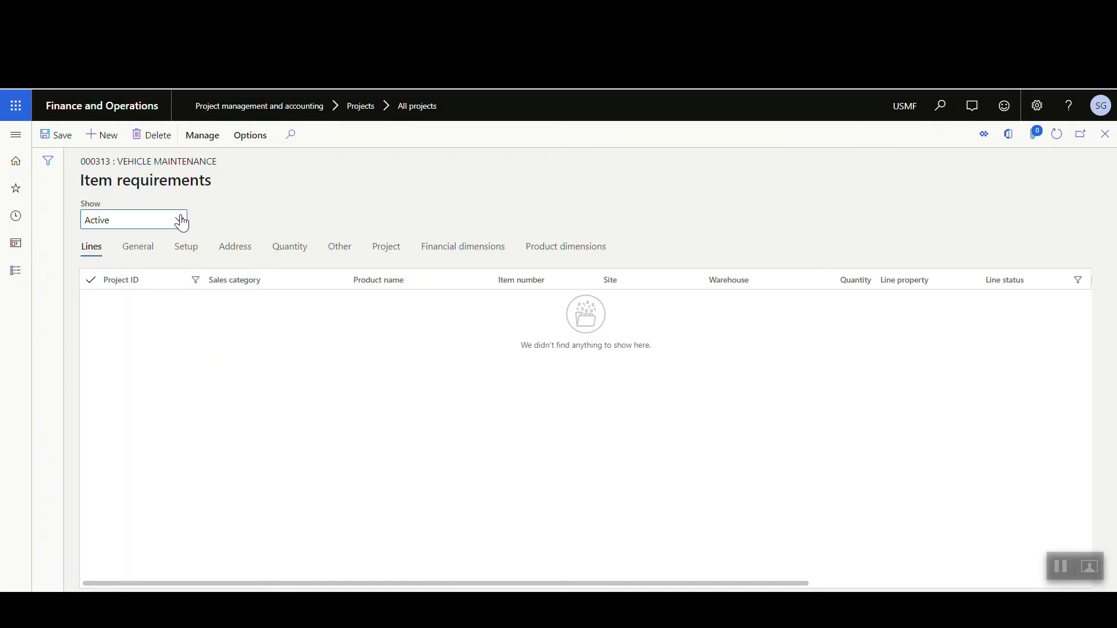
Show All item requirements, close the shipment and work forms, and refresh sales order 002037.
{"action": "left_click", "coordinate": [181, 221]}
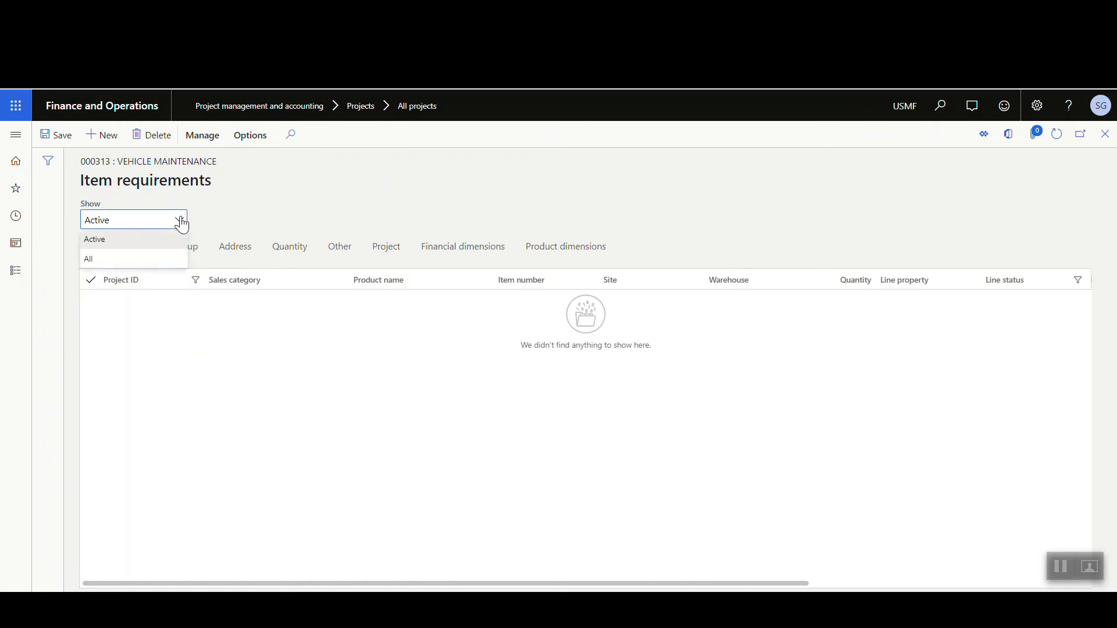
{"action": "left_click", "coordinate": [164, 258]}
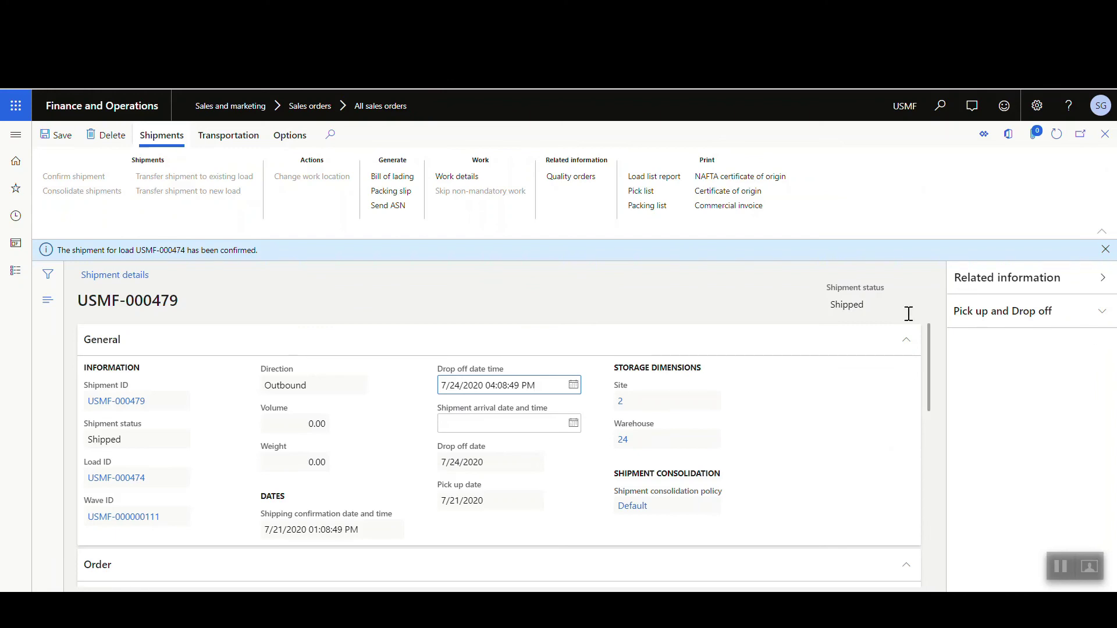
{"action": "left_click", "coordinate": [1105, 136]}
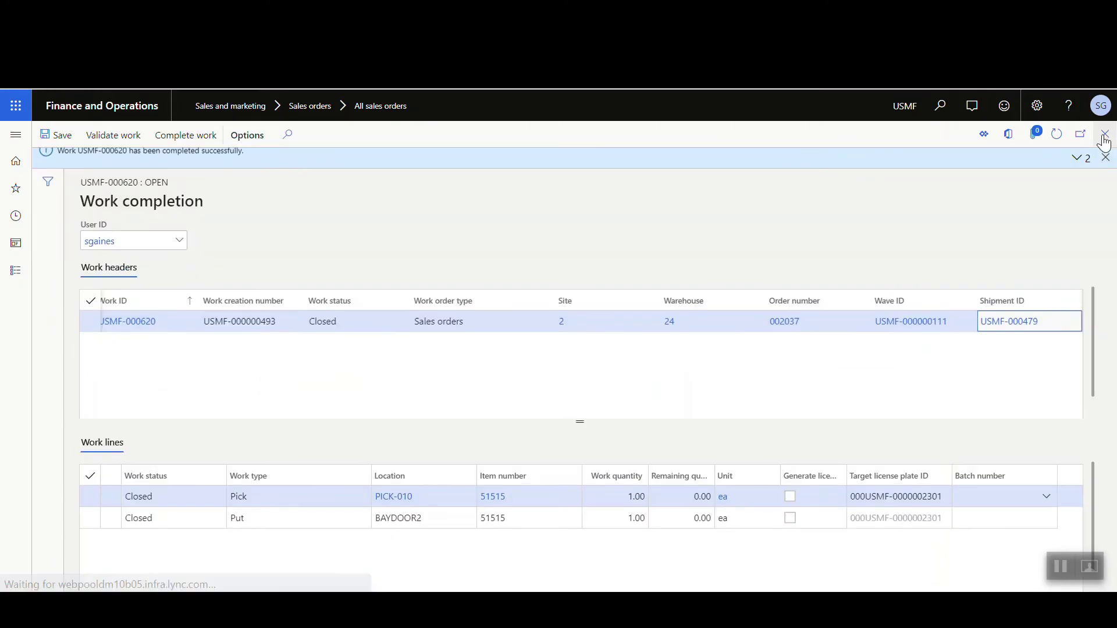
{"action": "left_click", "coordinate": [1105, 137]}
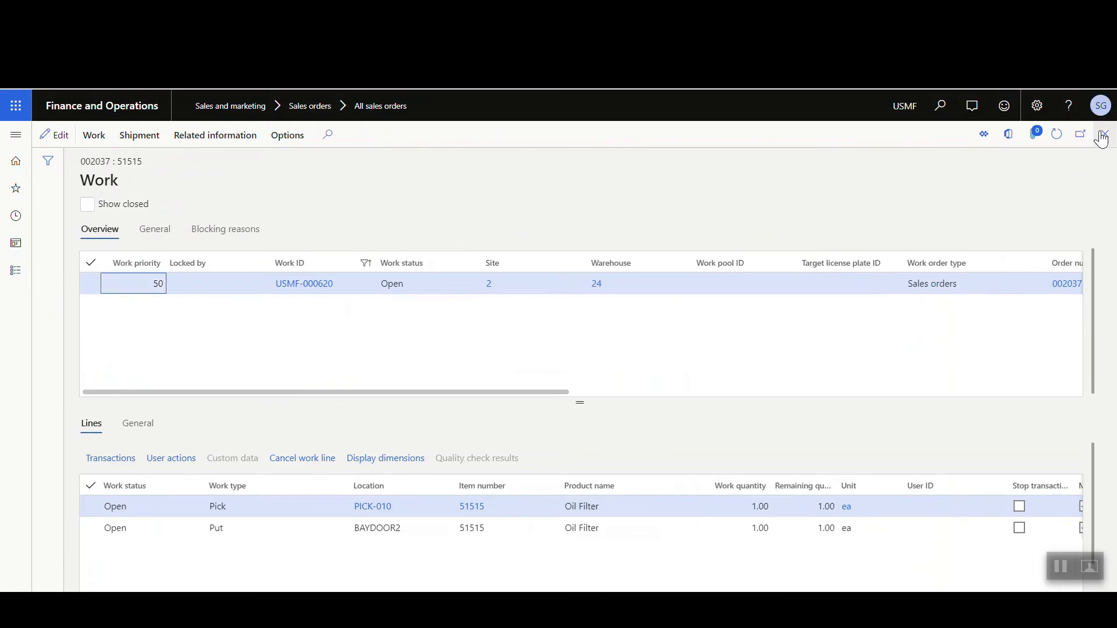
{"action": "left_click", "coordinate": [1105, 137]}
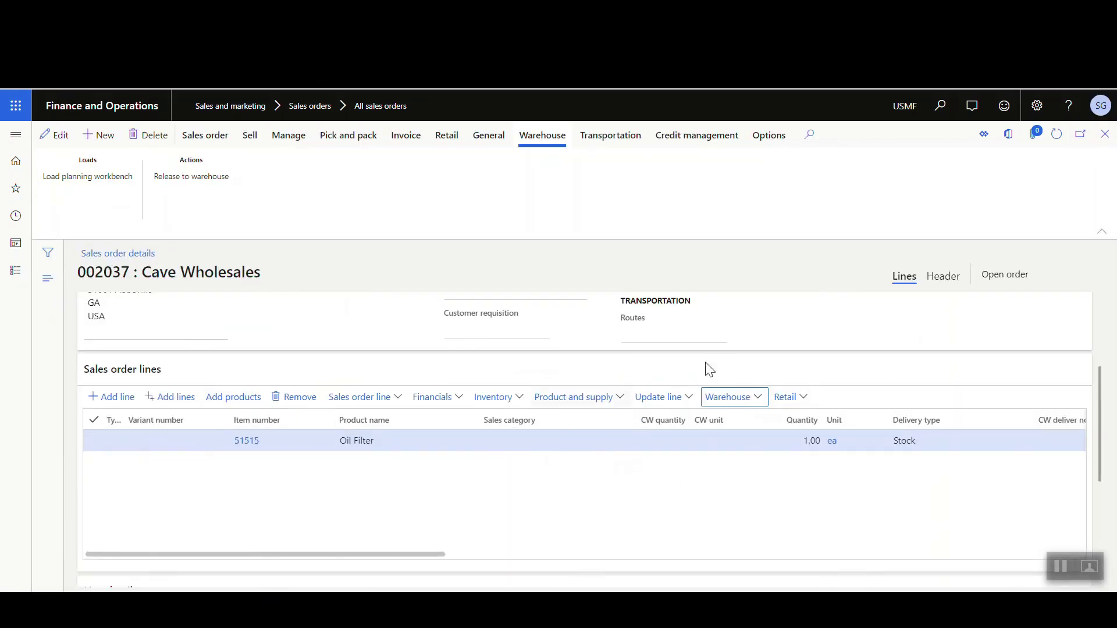
{"action": "left_click", "coordinate": [1061, 135]}
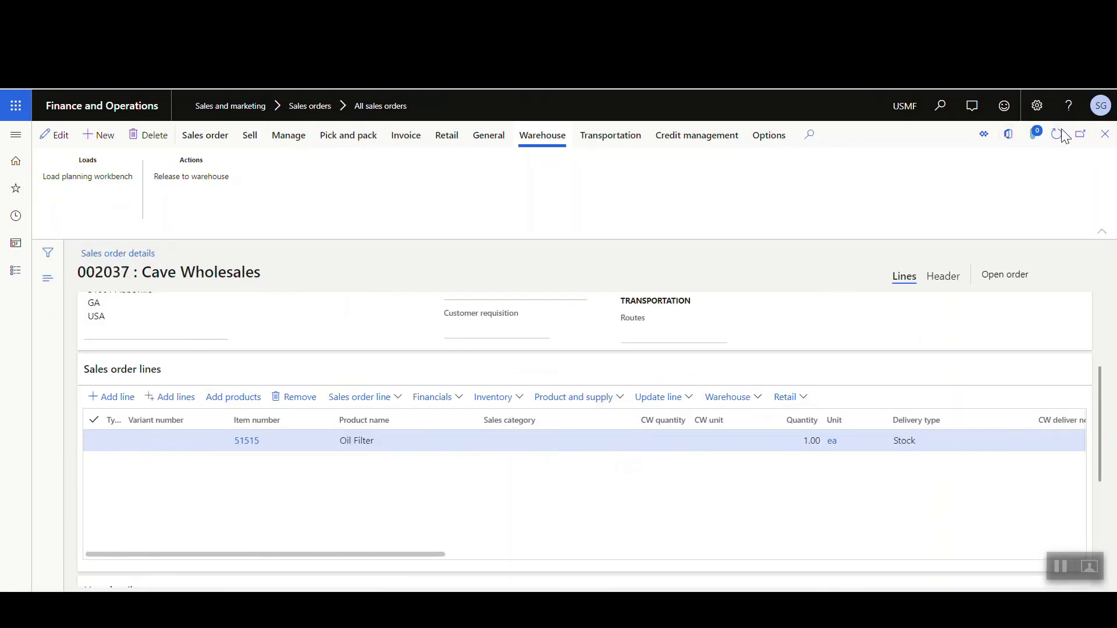